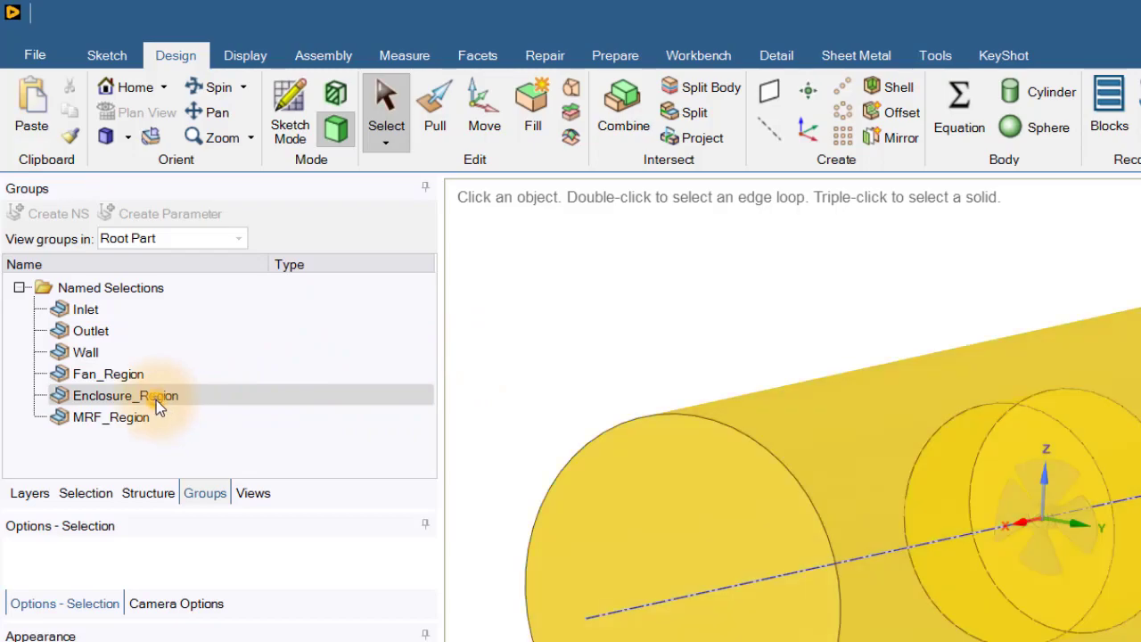
# Hide the Enclosure_Region and MRF_Region bodies so that only the fan is displayed.
pyautogui.click(156, 398)
pyautogui.keyDown('ctrl'); pyautogui.click(143, 418); pyautogui.keyUp('ctrl')
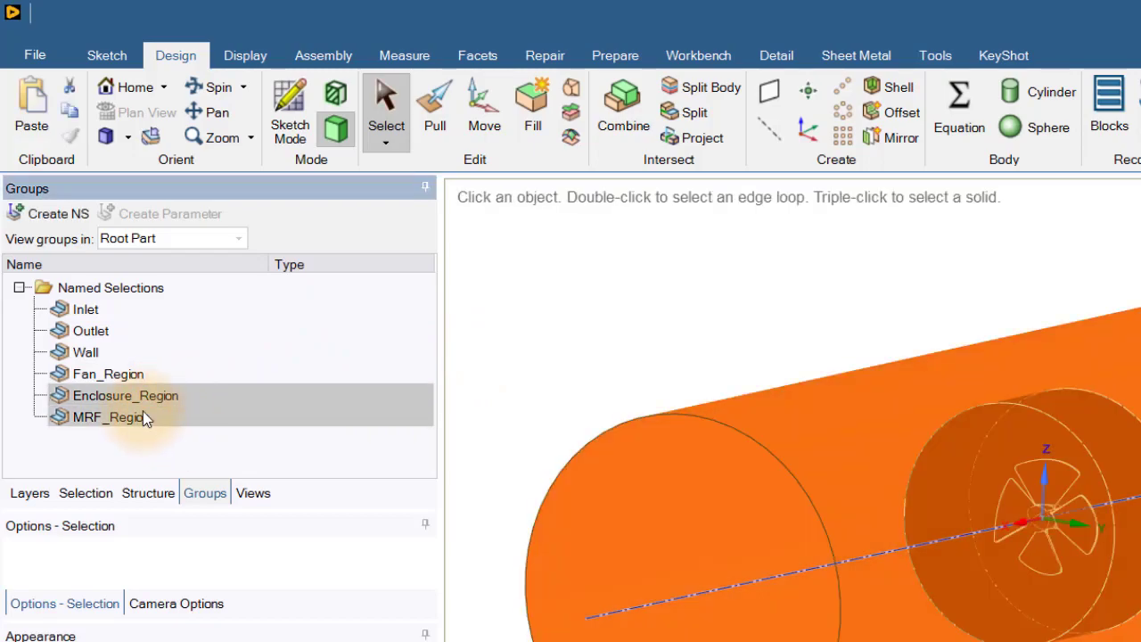
pyautogui.rightClick(142, 412)
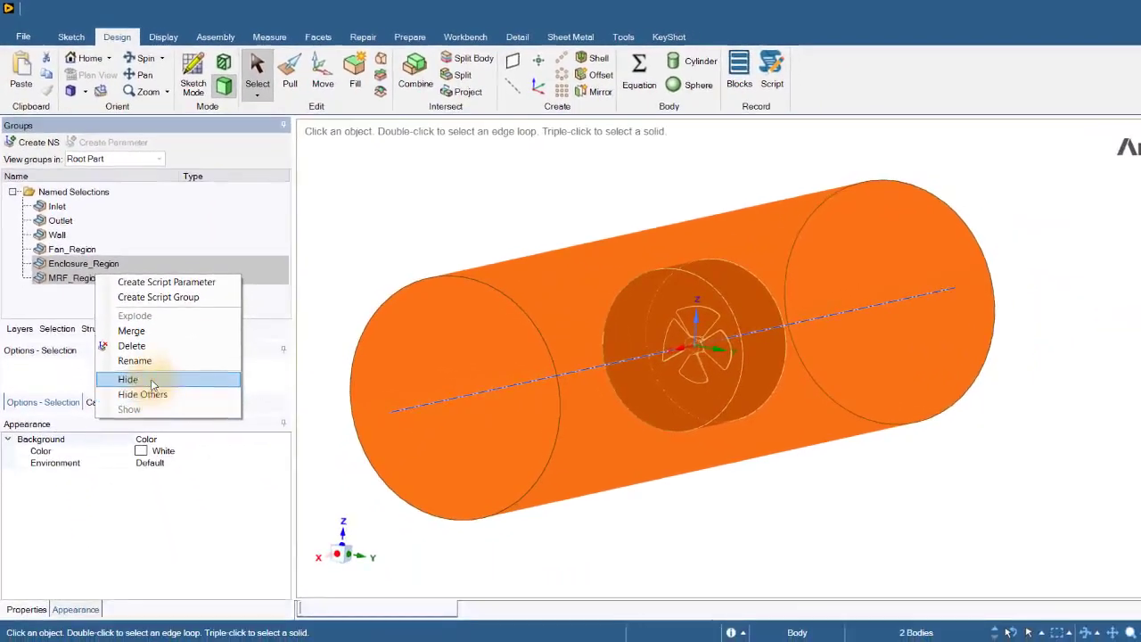
pyautogui.click(169, 431)
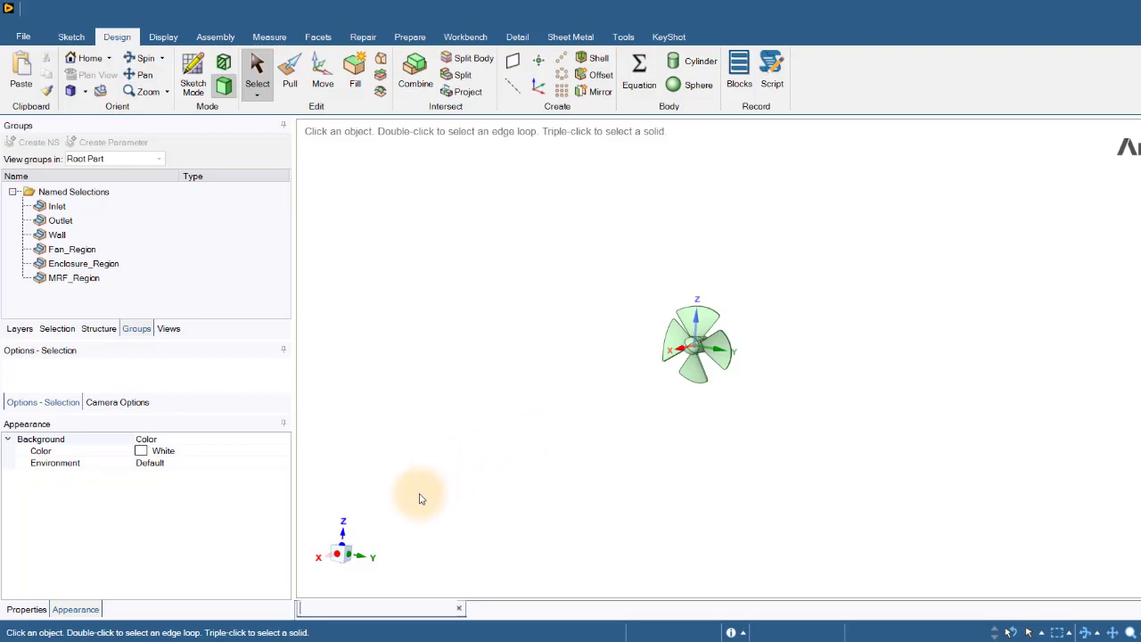
# View the fan along the X axis and create two planes through the crossing diagonal edges of its hub.
pyautogui.click(330, 559)
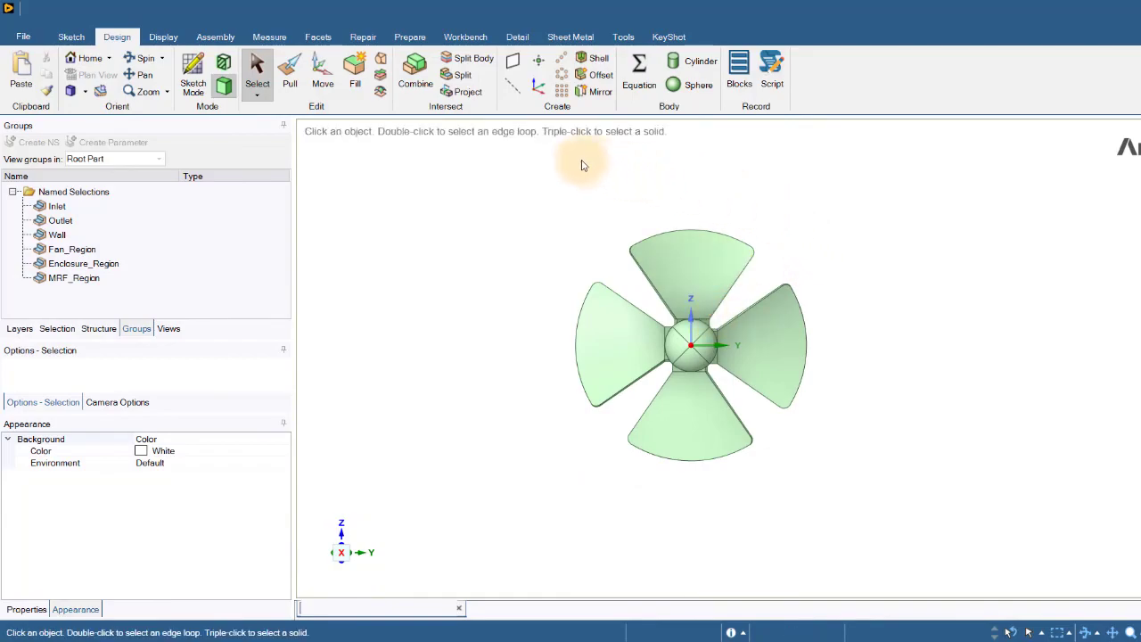
pyautogui.click(513, 63)
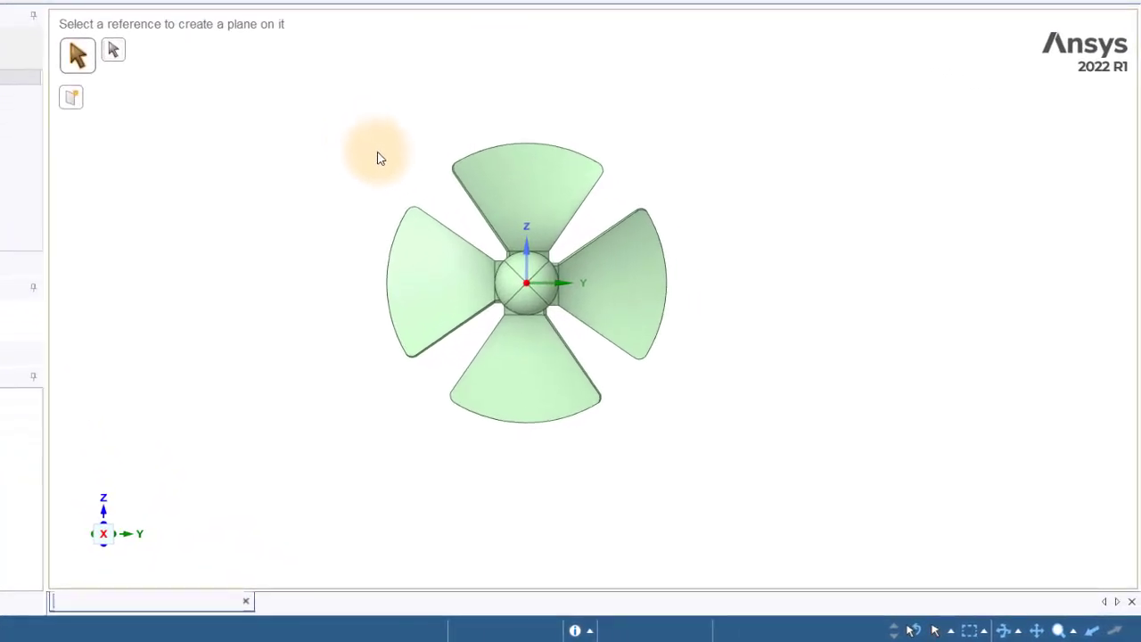
pyautogui.scroll(5, 523, 255)
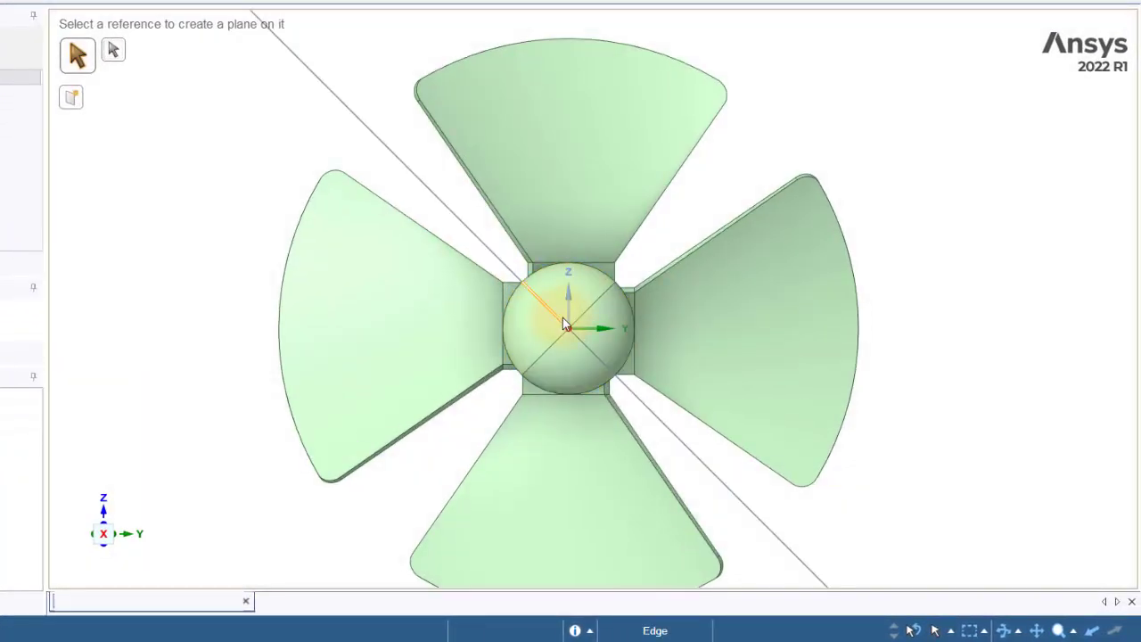
pyautogui.click(558, 319)
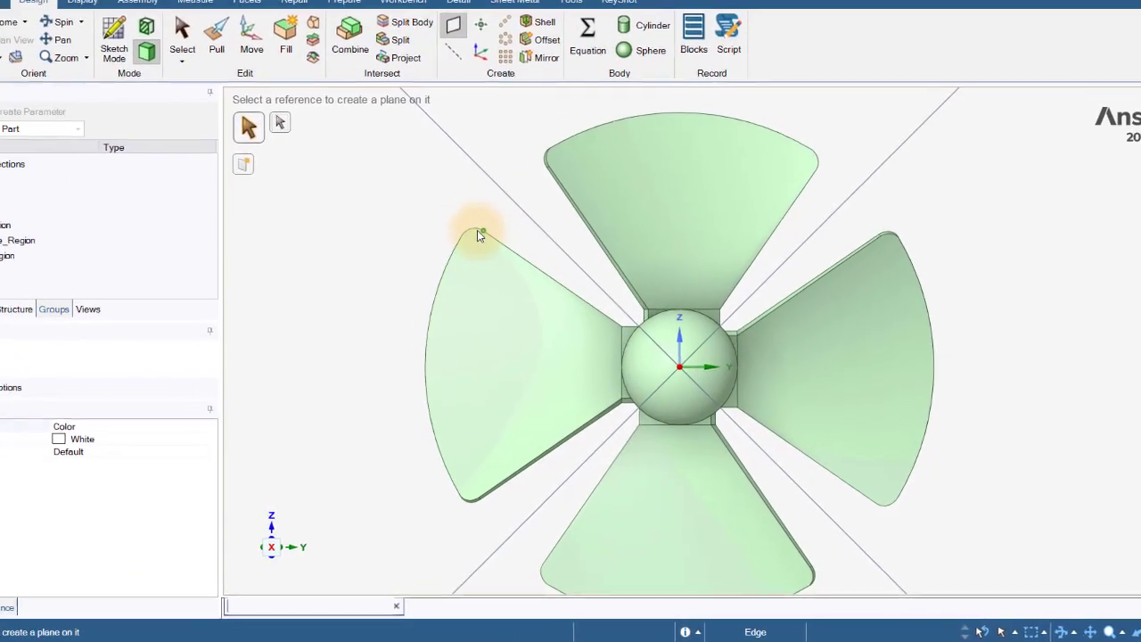
pyautogui.press('Escape')
pyautogui.scroll(-5, 491, 242)
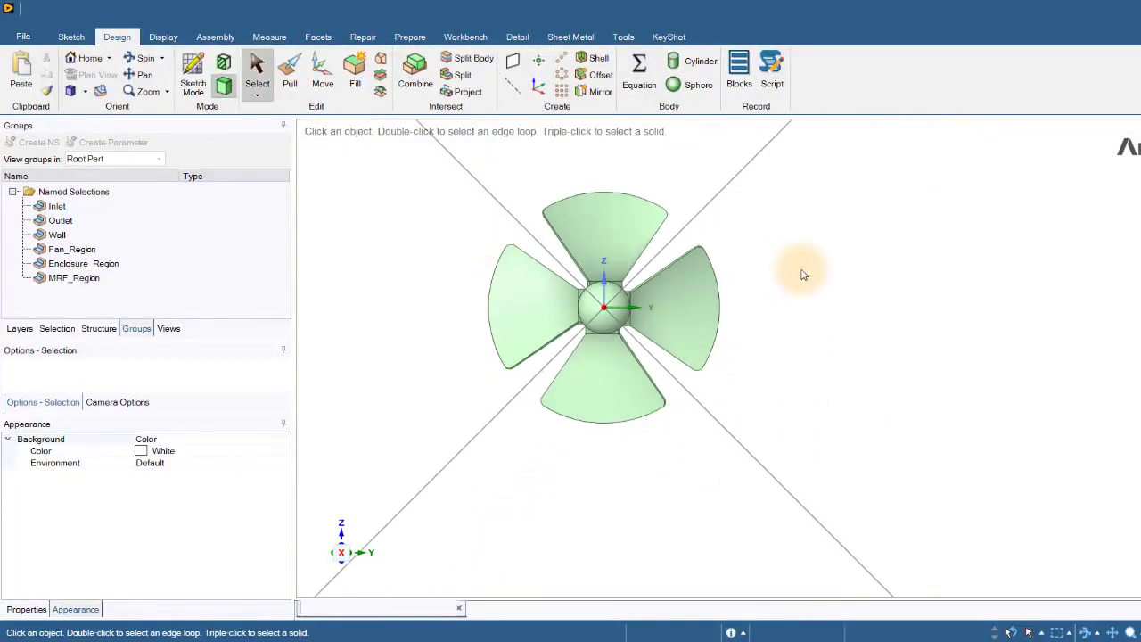
# Show the hidden bodies again except the Fan component, and suppress Fan for physics.
pyautogui.rightClick(836, 272)
pyautogui.click(880, 375)
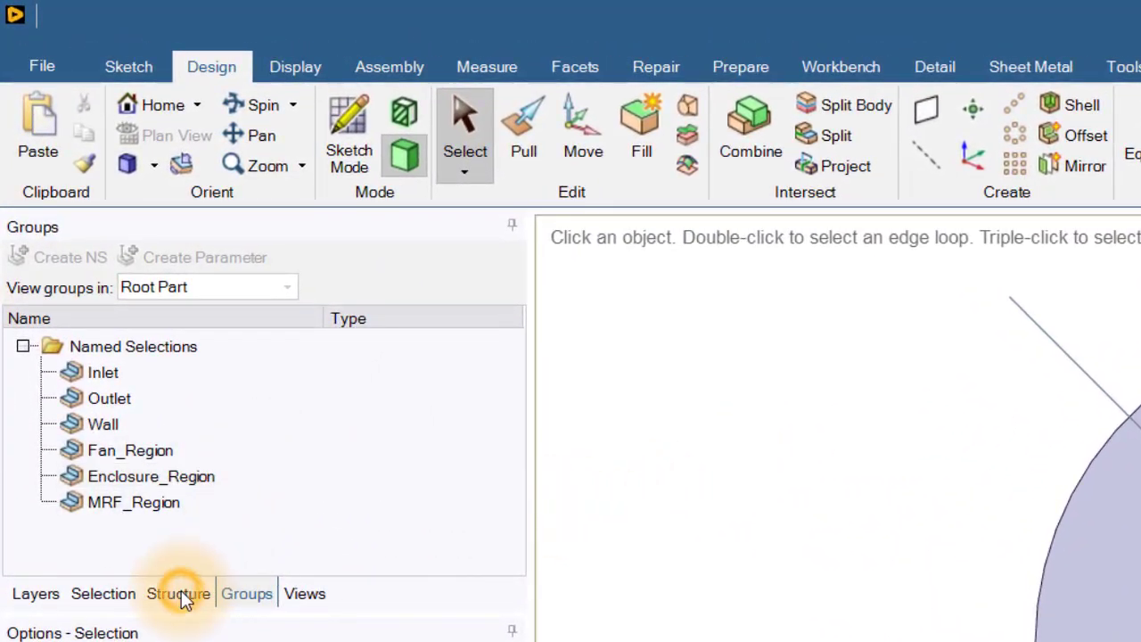
pyautogui.click(179, 594)
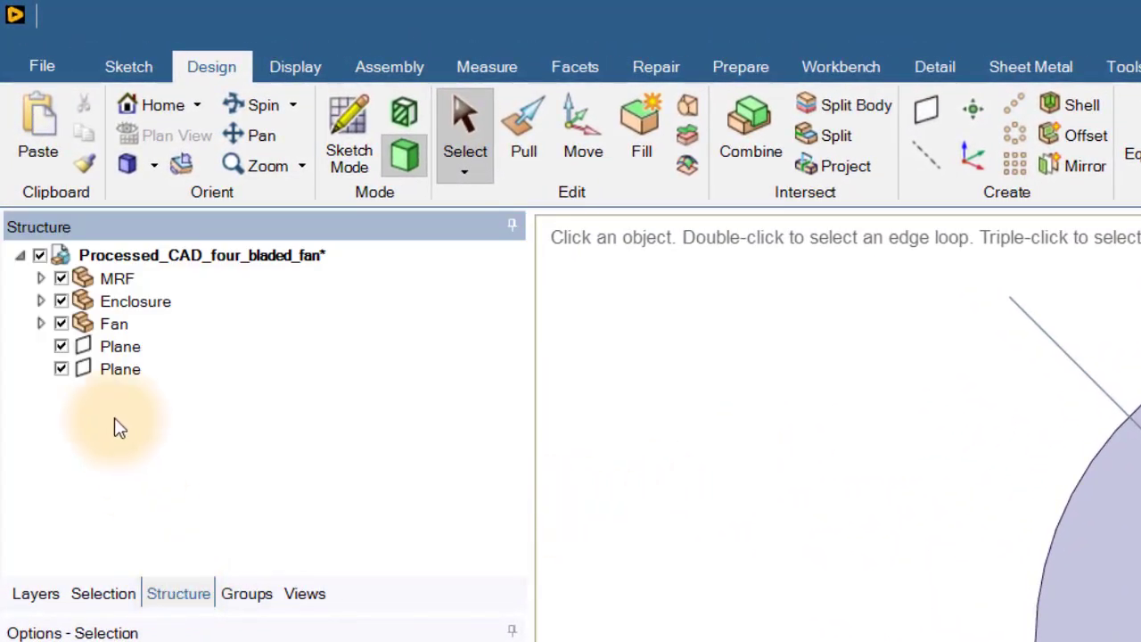
pyautogui.click(61, 325)
pyautogui.rightClick(106, 321)
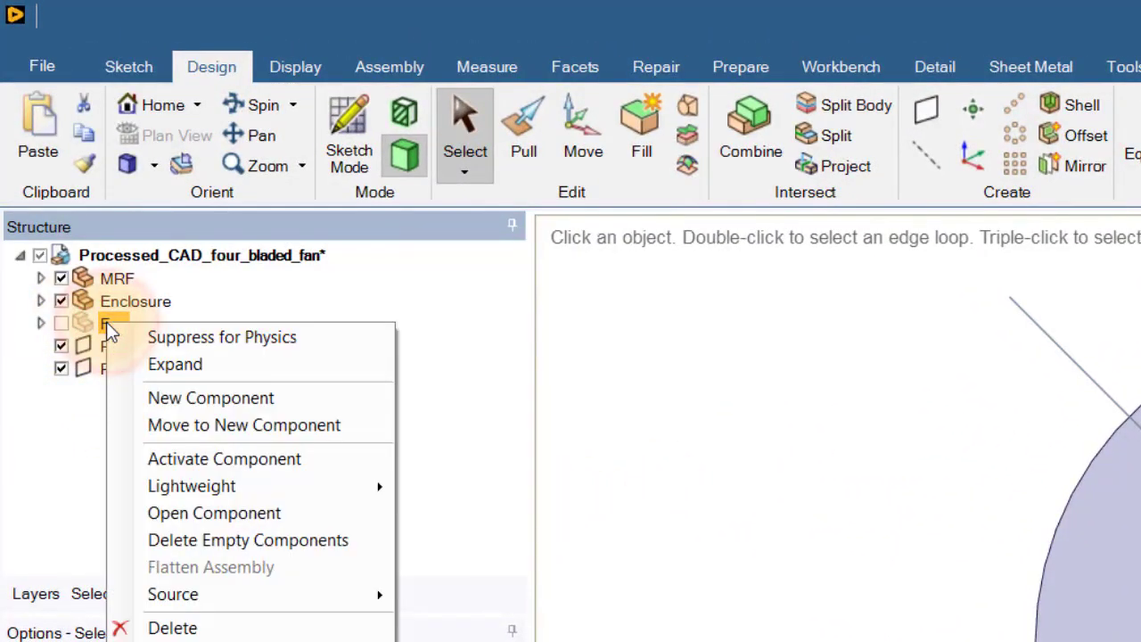
pyautogui.click(148, 336)
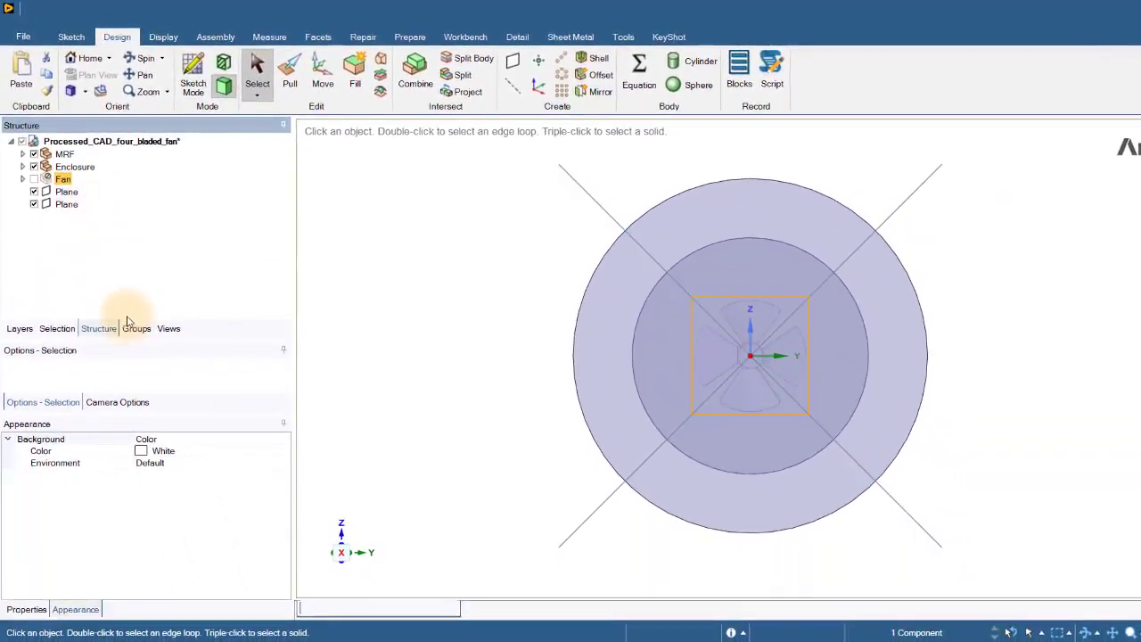
pyautogui.click(471, 394)
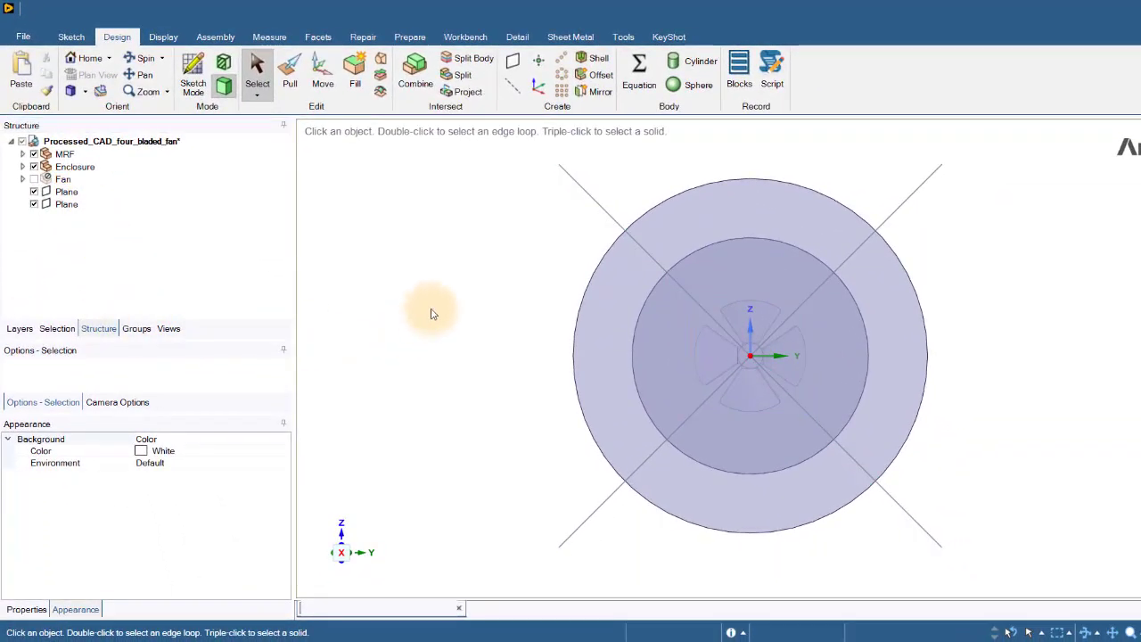
# Split the MRF and enclosure bodies with the two diagonal planes, using Split Body.
pyautogui.click(460, 61)
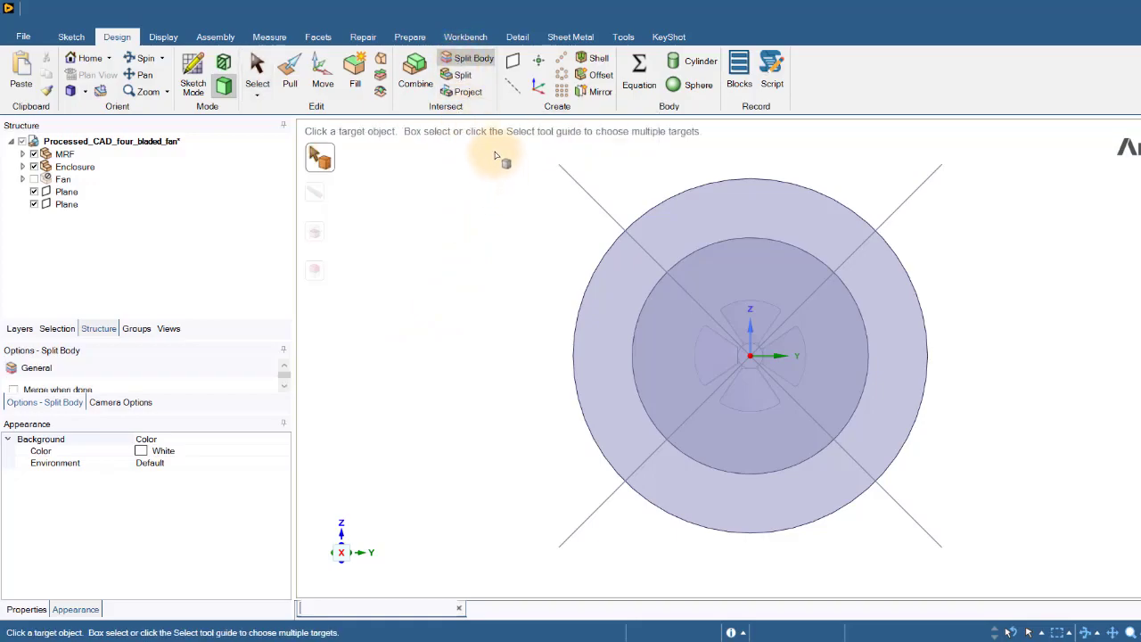
pyautogui.moveTo(495, 152)
pyautogui.mouseDown()
pyautogui.moveTo(869, 414)
pyautogui.moveTo(1038, 575)
pyautogui.mouseUp()
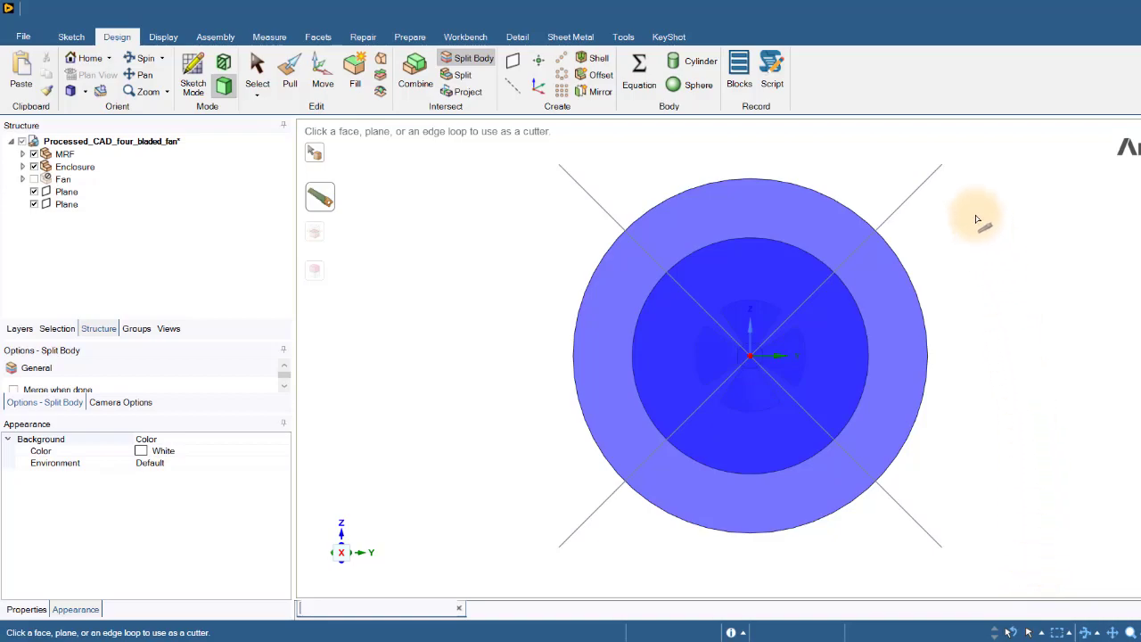
pyautogui.click(923, 185)
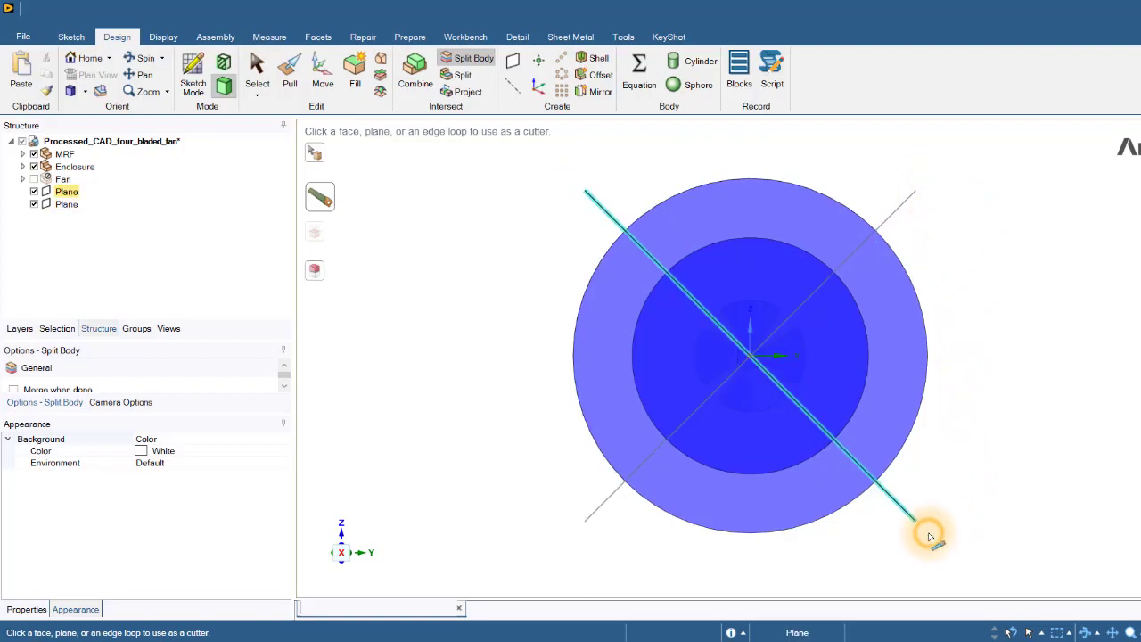
pyautogui.click(926, 535)
# Remove the upper, lower and +Y quarter regions of both bodies, keeping only the sector on the -Y side.
pyautogui.click(754, 268)
pyautogui.click(755, 272)
pyautogui.click(838, 332)
pyautogui.click(838, 333)
pyautogui.click(822, 462)
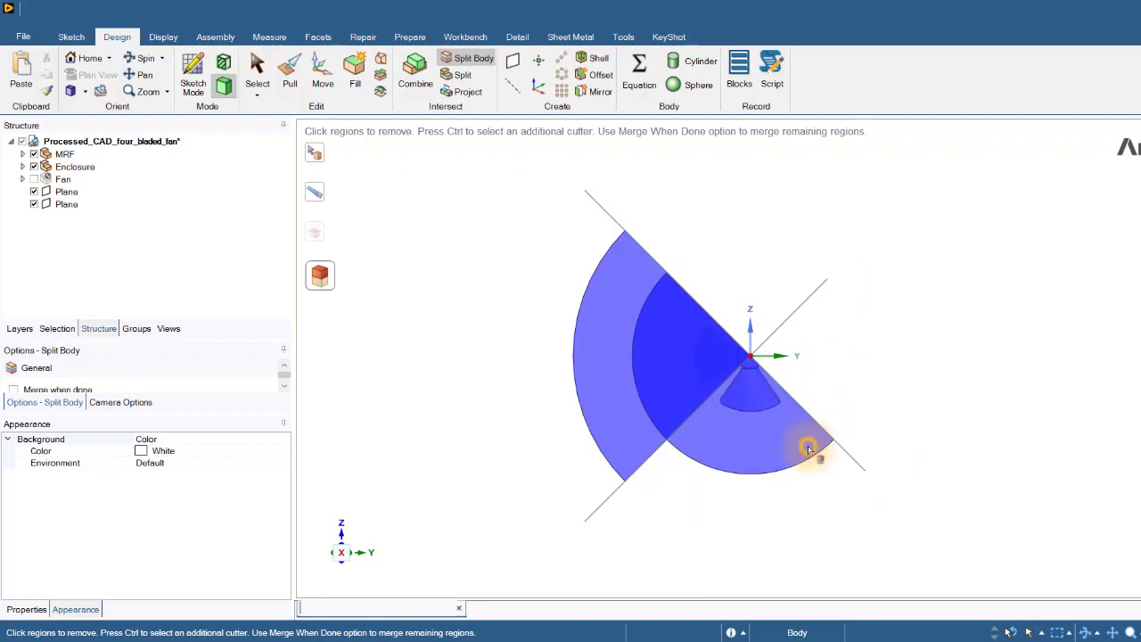
pyautogui.click(781, 442)
pyautogui.press('Escape')
# Hide both cutting planes so only the remaining sector is displayed.
pyautogui.moveTo(865, 326); pyautogui.dragTo(824, 348, button='middle')
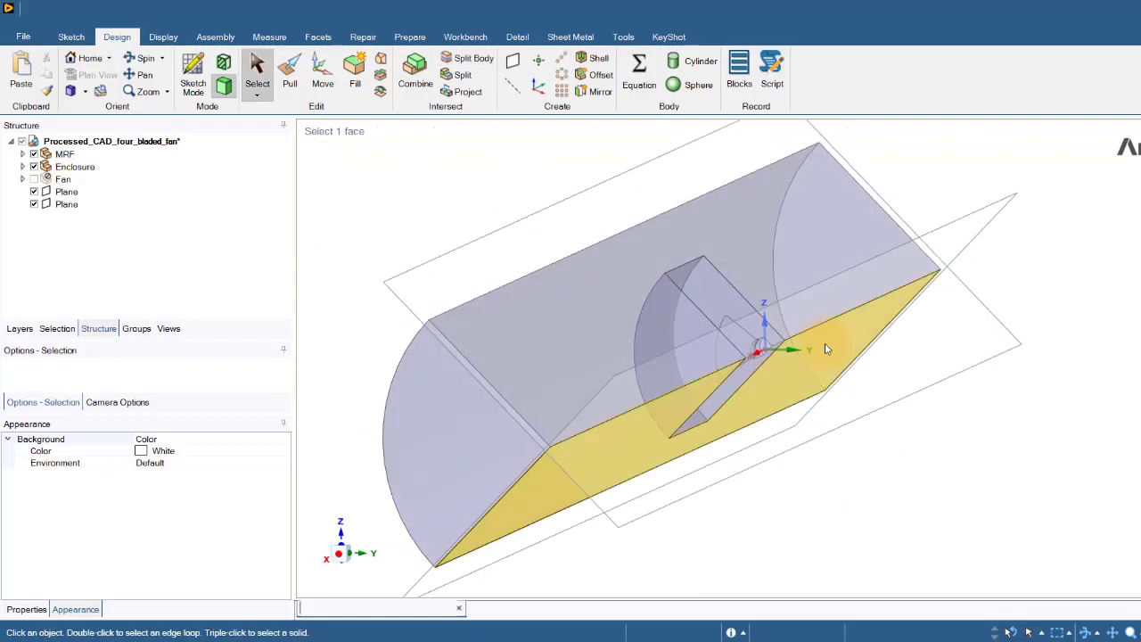
pyautogui.scroll(4, 622, 257)
pyautogui.moveTo(622, 257); pyautogui.dragTo(582, 254, button='middle')
pyautogui.scroll(-5, 577, 251)
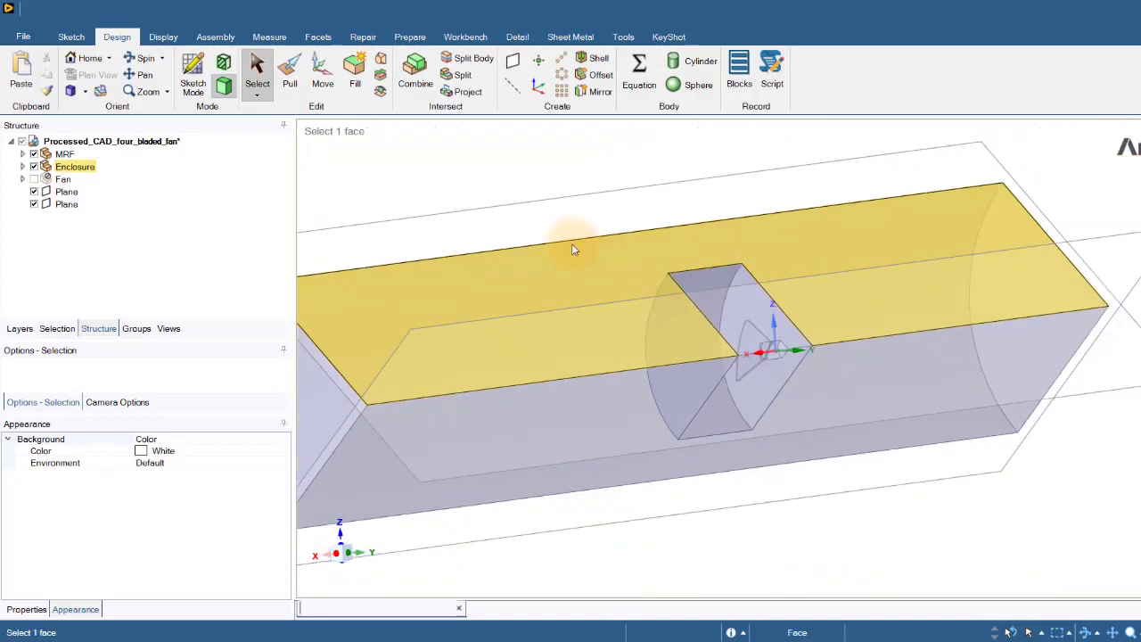
pyautogui.click(27, 193)
pyautogui.click(34, 192)
pyautogui.click(34, 204)
# Measure the combined area of the enclosure and MRF faces on the sector's upper cut side.
pyautogui.moveTo(660, 394); pyautogui.dragTo(638, 416, button='middle')
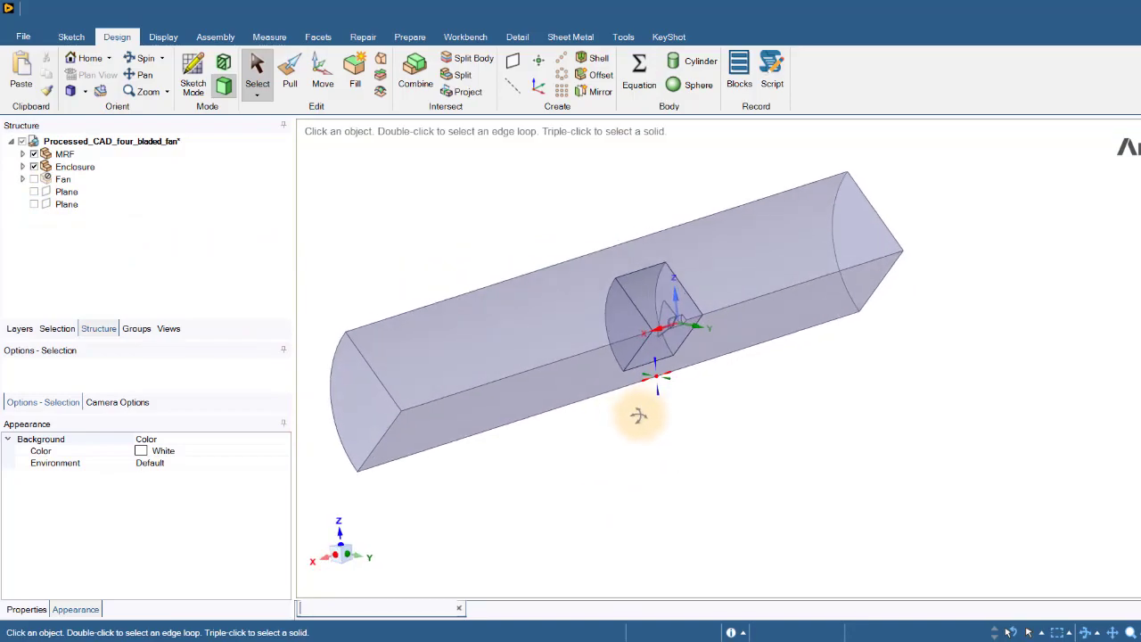
pyautogui.scroll(5, 634, 408)
pyautogui.scroll(-5, 910, 403)
pyautogui.moveTo(897, 398); pyautogui.dragTo(858, 365, button='middle')
pyautogui.scroll(2, 683, 206)
pyautogui.scroll(-1, 732, 243)
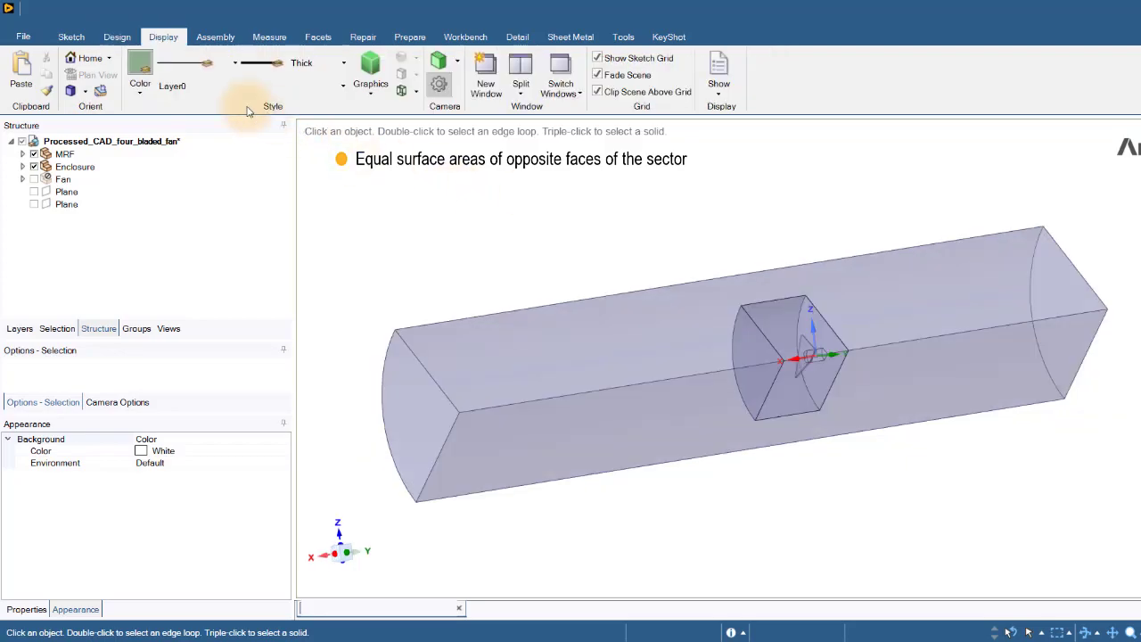
pyautogui.click(269, 36)
pyautogui.click(86, 76)
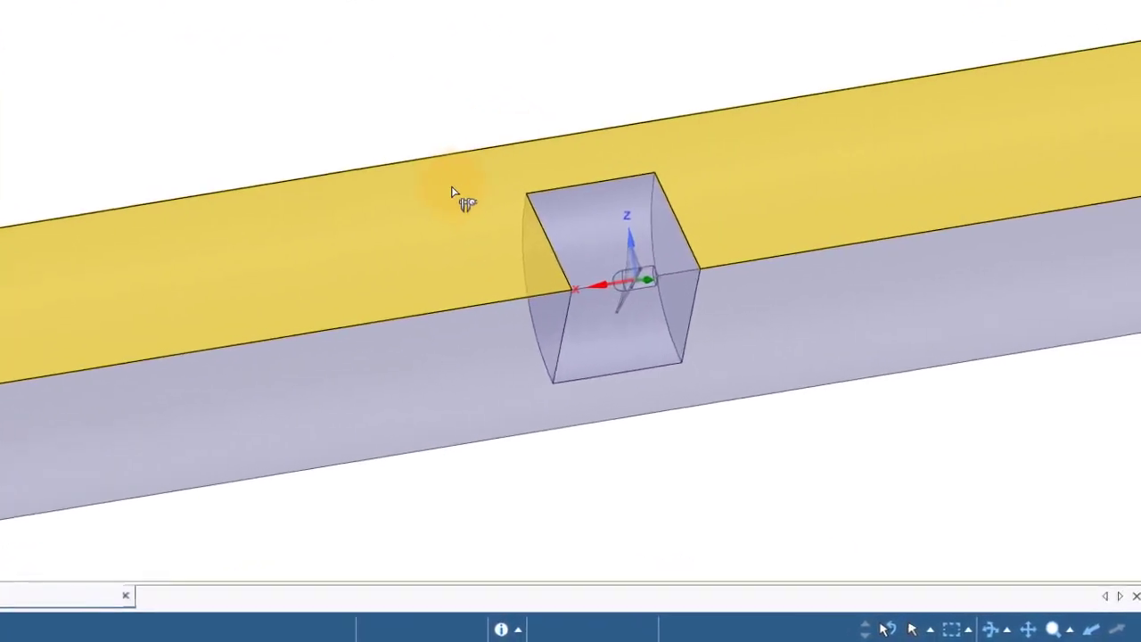
pyautogui.click(686, 321)
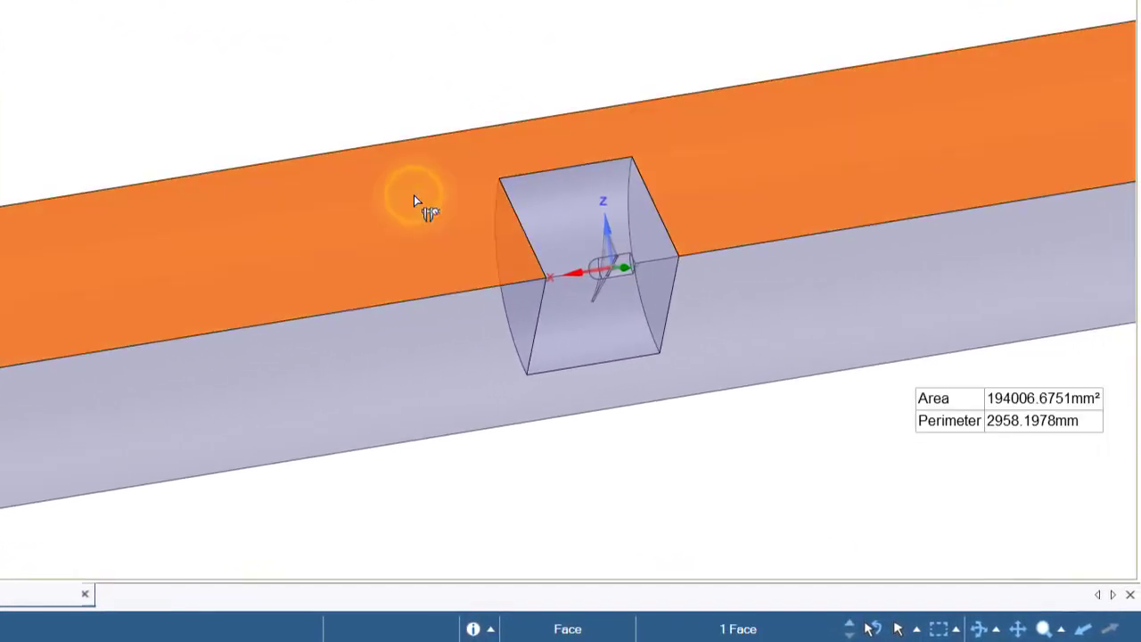
pyautogui.keyDown('ctrl'); pyautogui.click(600, 208); pyautogui.keyUp('ctrl')
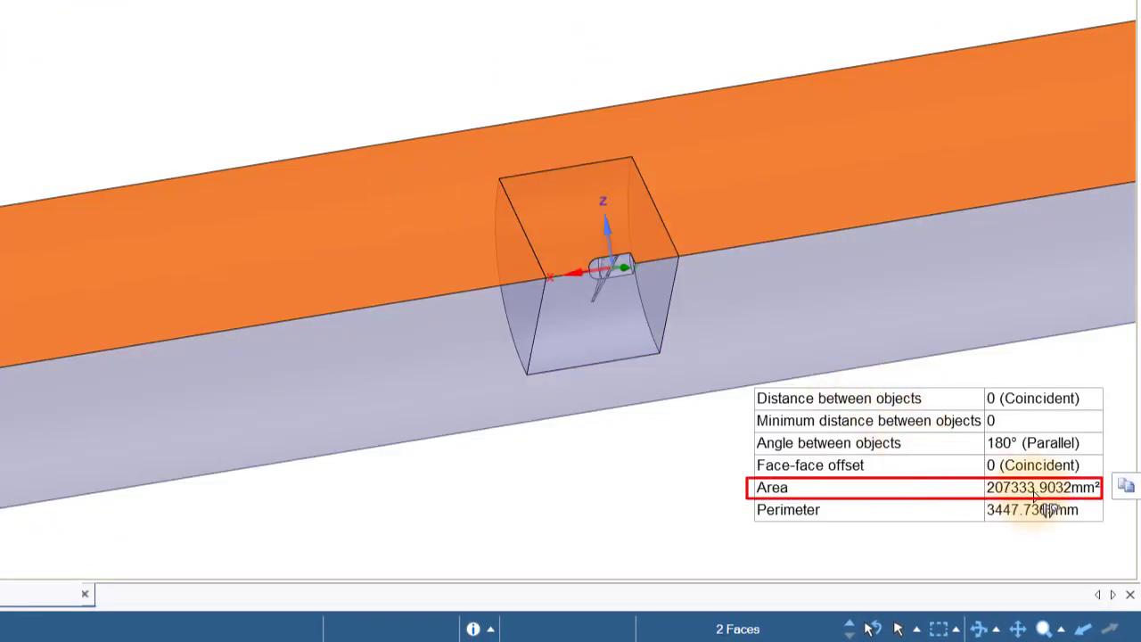
pyautogui.click(703, 489)
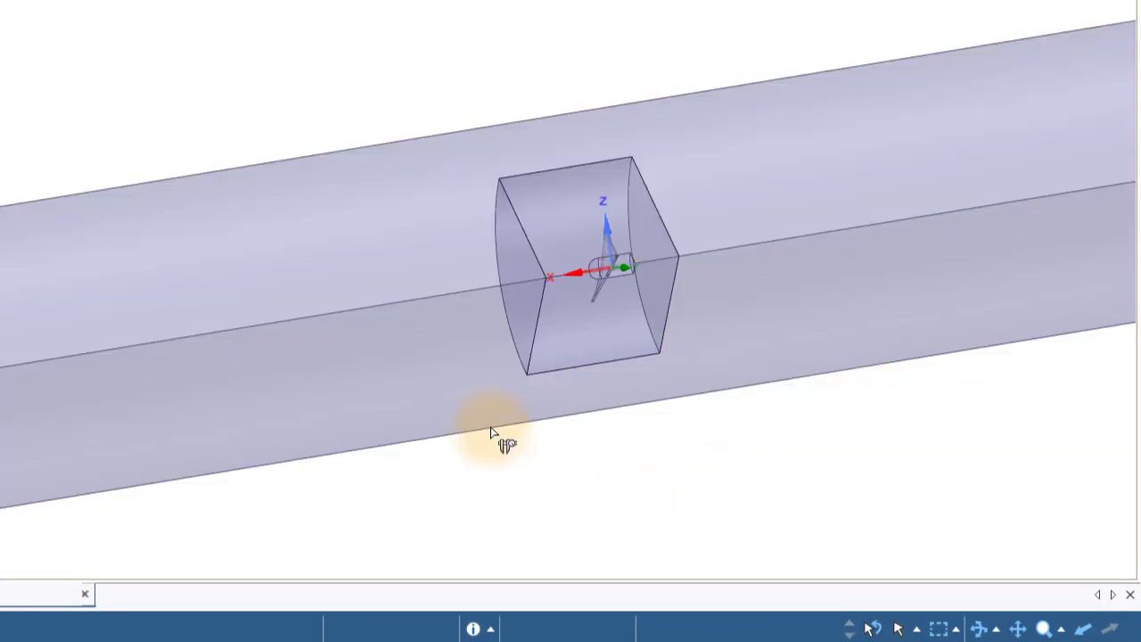
# Measure the combined area of the enclosure and MRF faces on the sector's lower cut side.
pyautogui.click(434, 400)
pyautogui.keyDown('ctrl'); pyautogui.click(595, 343); pyautogui.keyUp('ctrl')
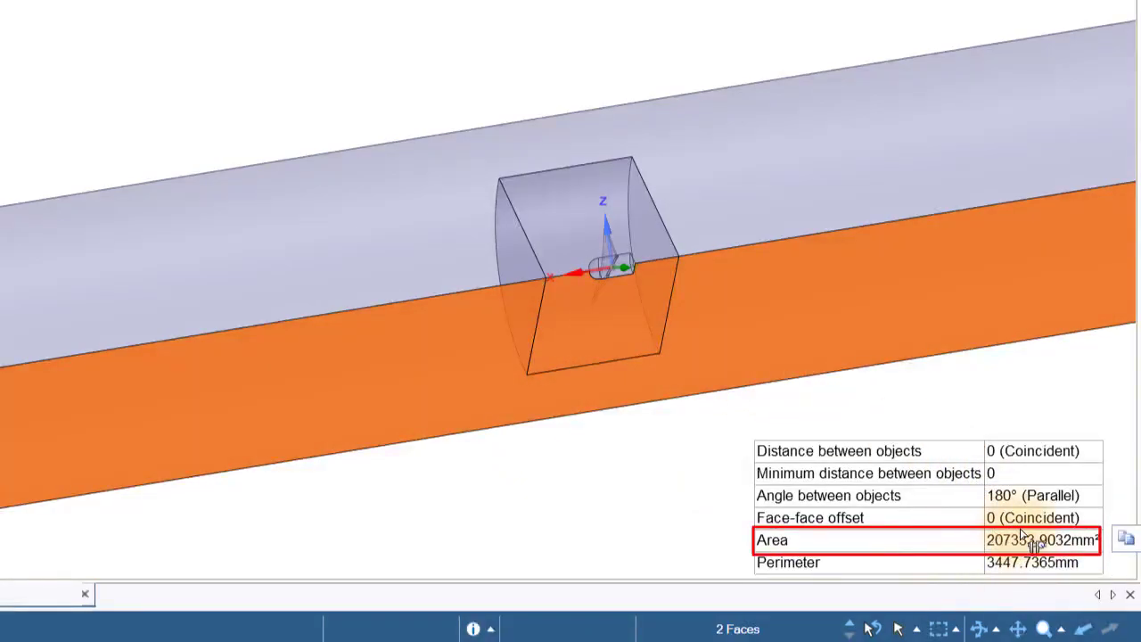
pyautogui.click(680, 515)
pyautogui.moveTo(626, 470); pyautogui.dragTo(715, 441, button='middle')
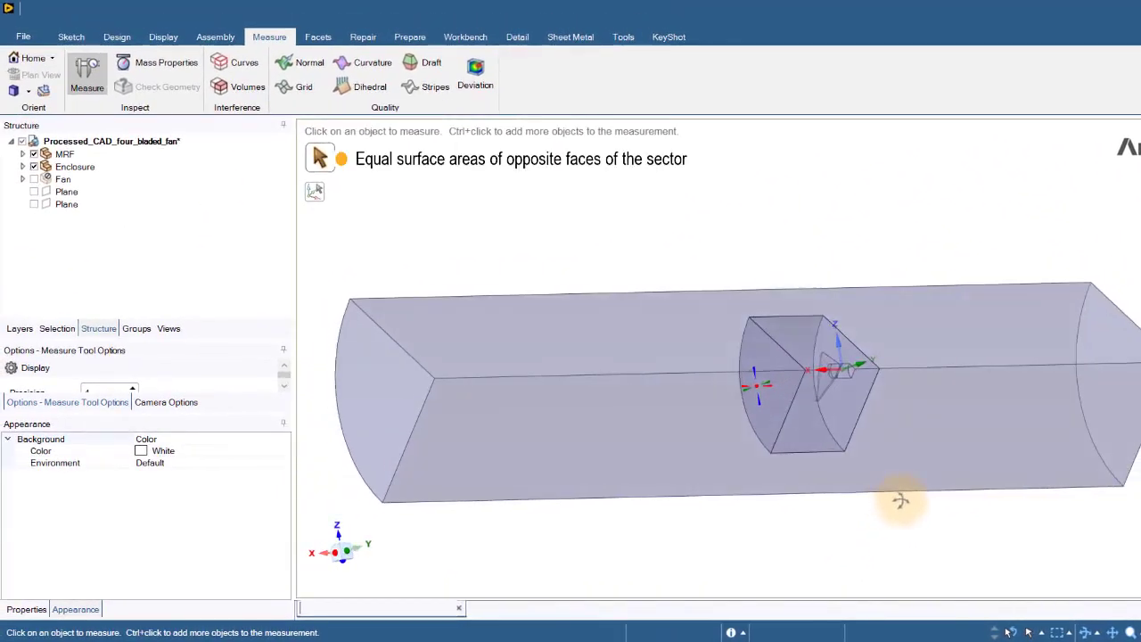
pyautogui.moveTo(900, 501); pyautogui.dragTo(909, 510, button='middle')
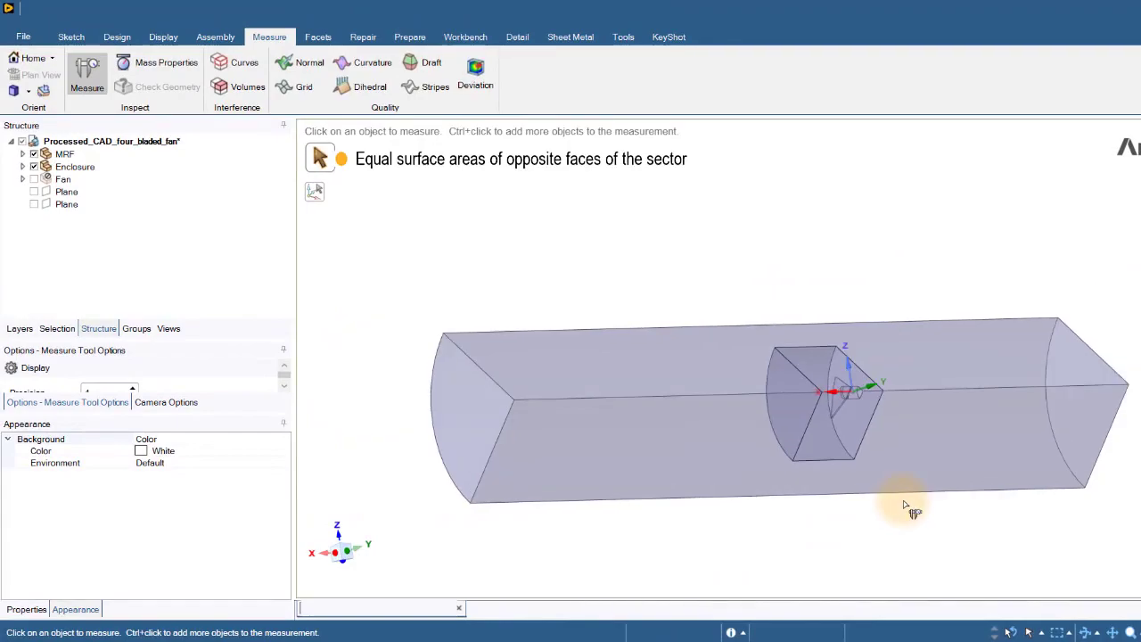
pyautogui.press('Escape')
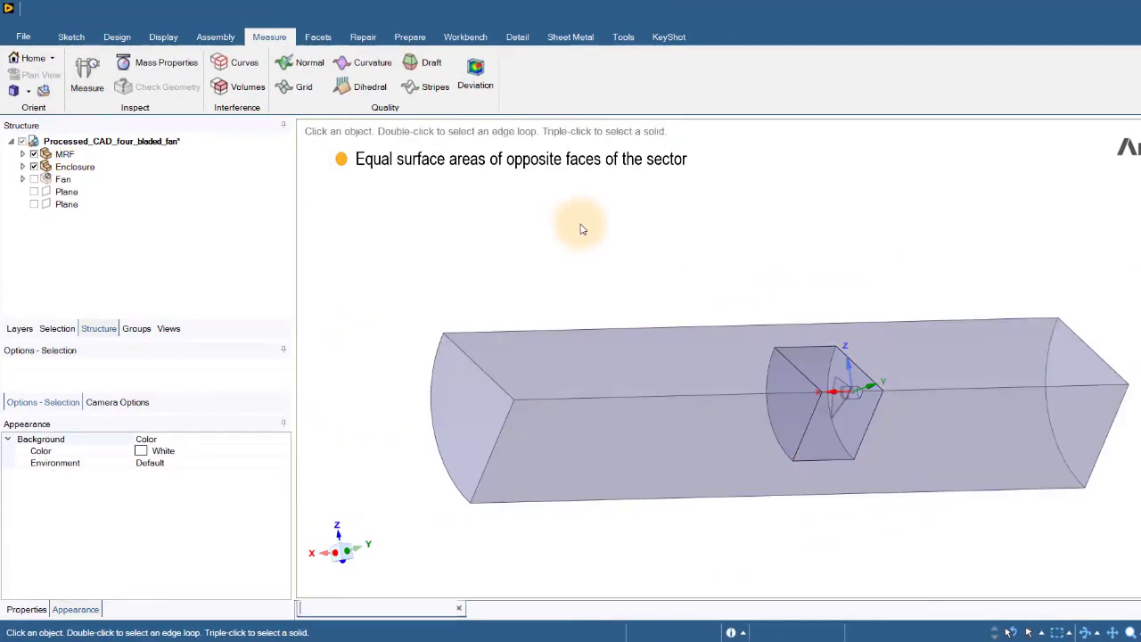
# Create a named selection Side1 from the enclosure and MRF faces on the sector's upper cut side.
pyautogui.click(117, 36)
pyautogui.moveTo(504, 227); pyautogui.dragTo(497, 236, button='middle')
pyautogui.click(792, 467)
pyautogui.click(649, 249)
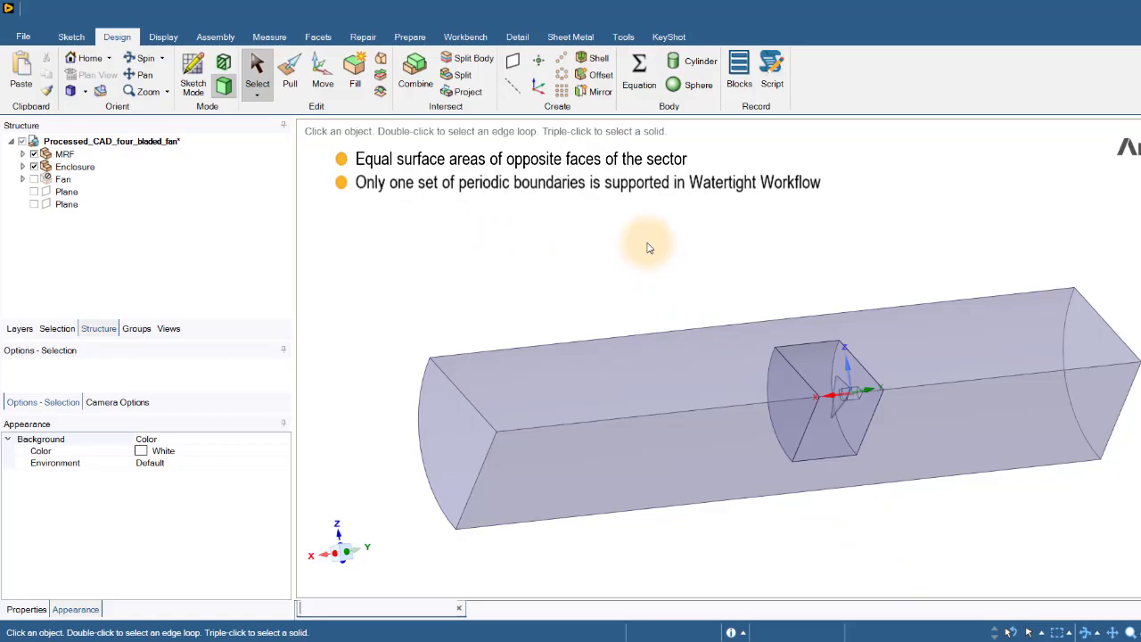
pyautogui.click(136, 328)
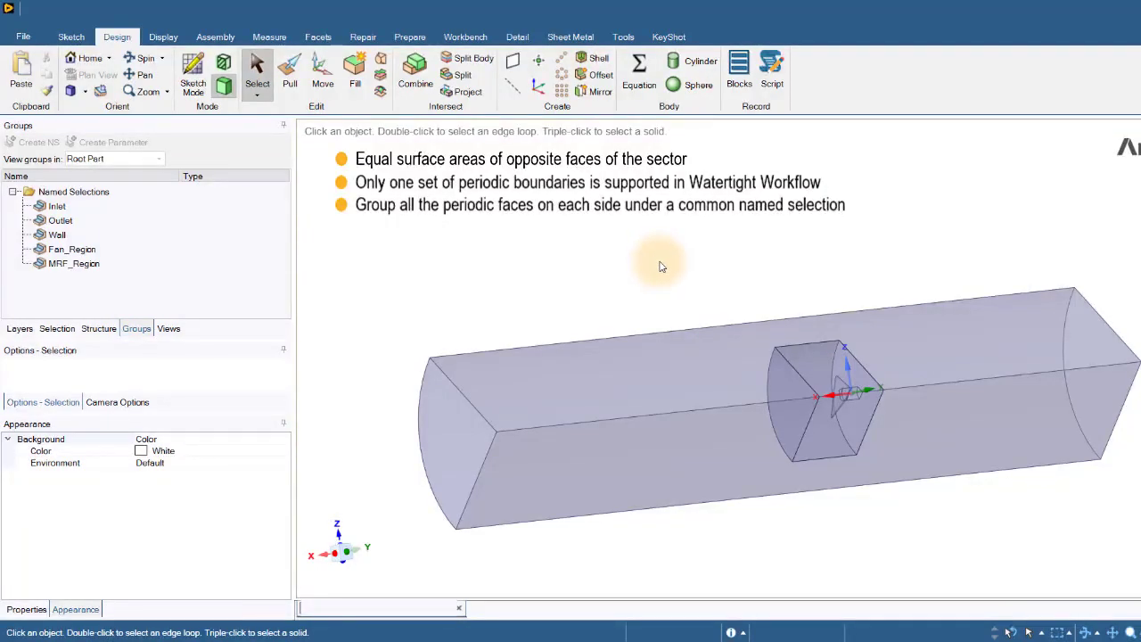
pyautogui.click(677, 364)
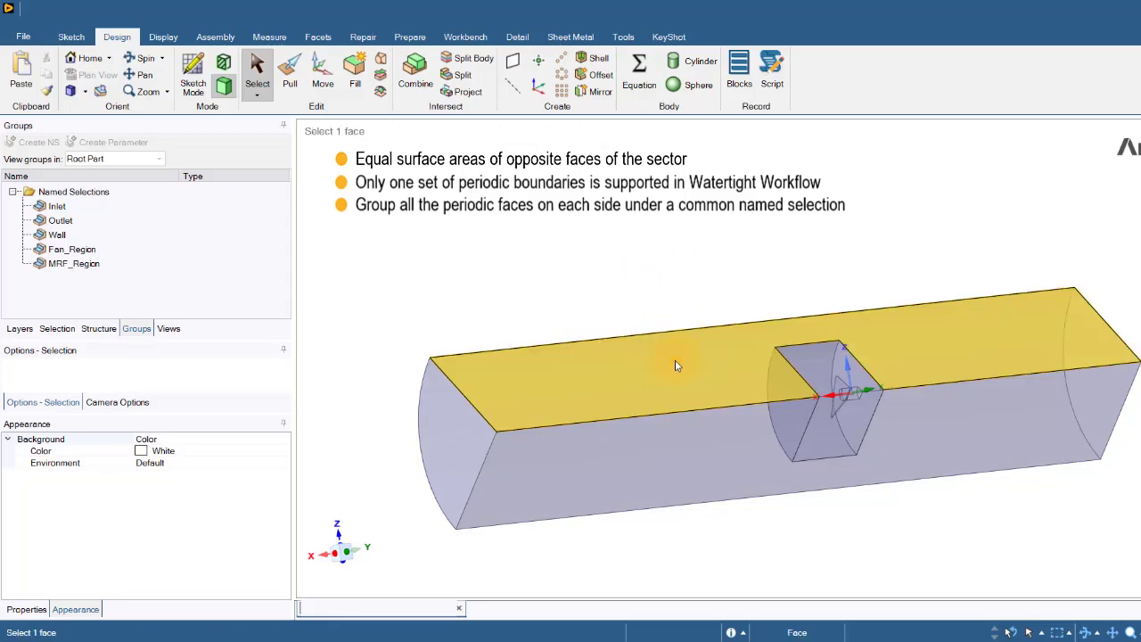
pyautogui.keyDown('ctrl'); pyautogui.click(455, 442); pyautogui.keyUp('ctrl')
pyautogui.click(49, 145)
pyautogui.write('Sid')
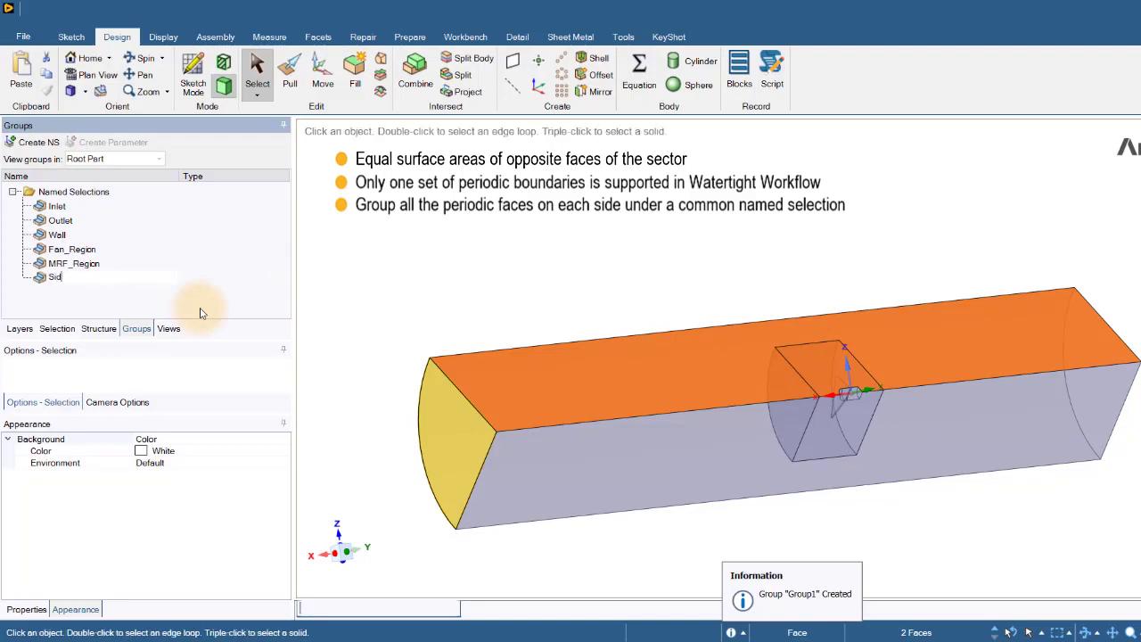
pyautogui.write('e1')
pyautogui.press('Return')
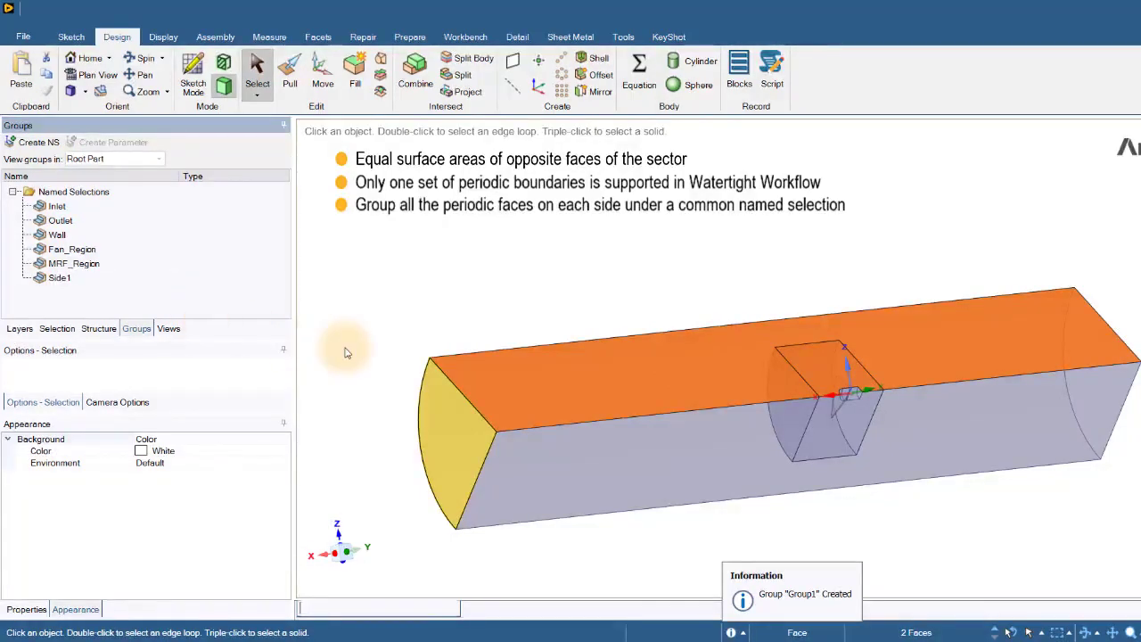
# Create a named selection Side2 from the enclosure and MRF faces on the sector's lower cut side.
pyautogui.click(626, 493)
pyautogui.keyDown('ctrl'); pyautogui.click(848, 434); pyautogui.keyUp('ctrl')
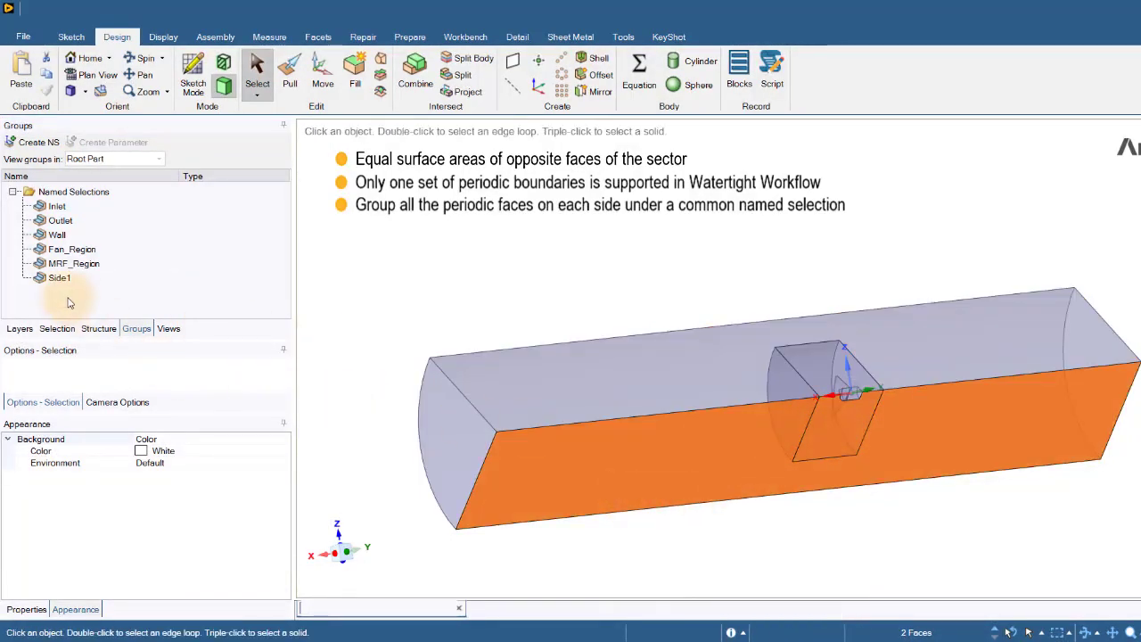
pyautogui.click(36, 143)
pyautogui.write('S')
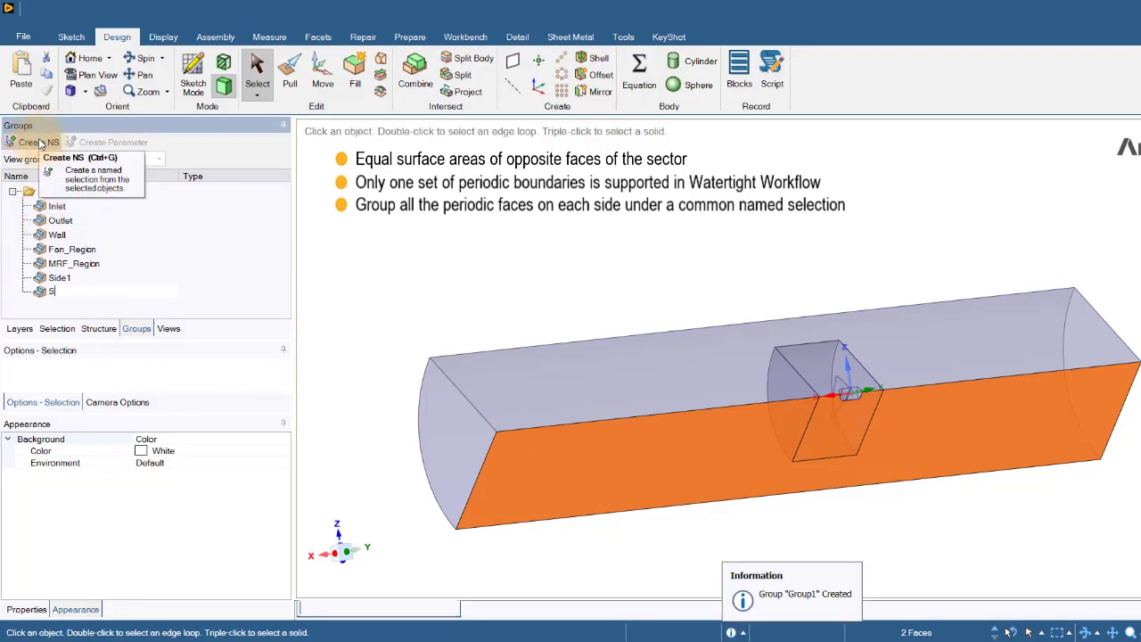
pyautogui.write('ide2')
pyautogui.click(685, 279)
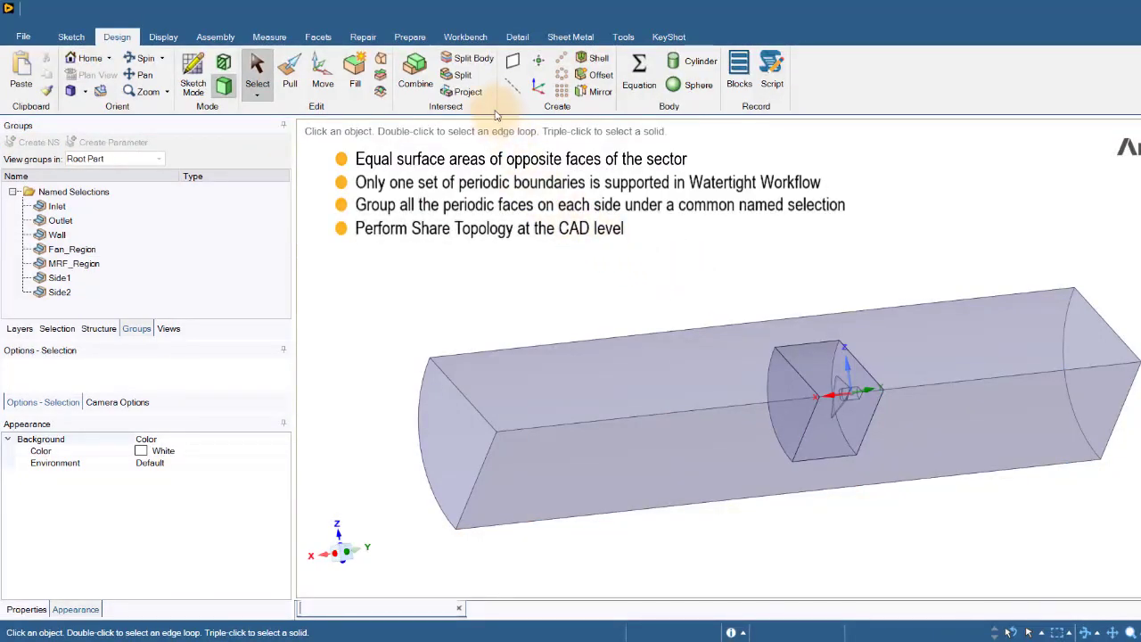
# Share the topology of all coincident faces and edges between the MRF region and the enclosure.
pyautogui.click(459, 36)
pyautogui.click(429, 89)
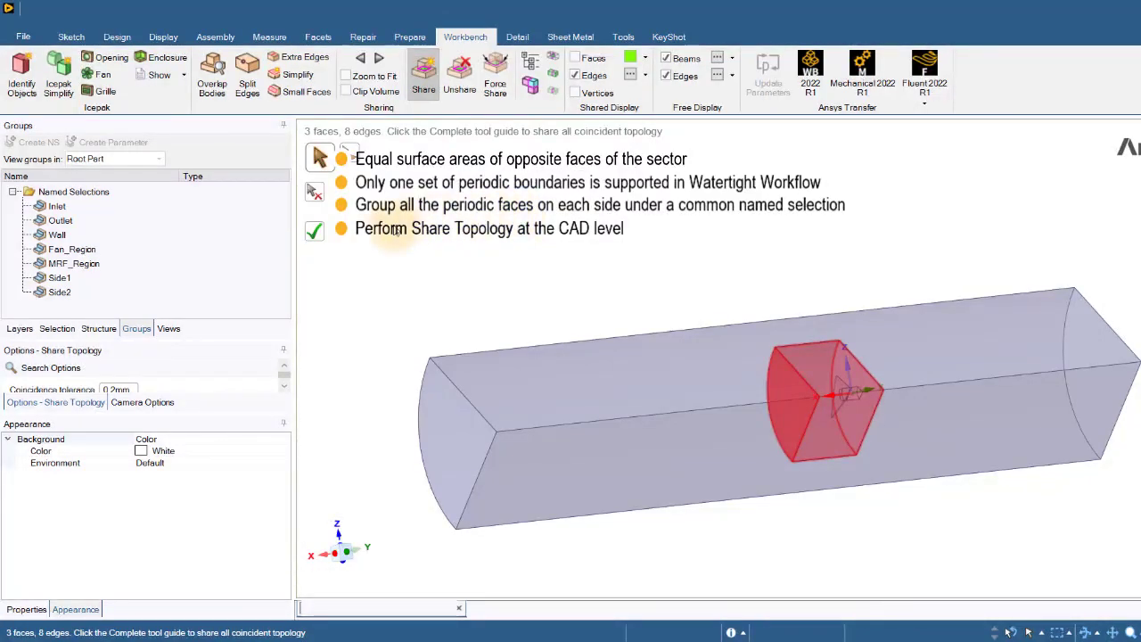
pyautogui.click(314, 230)
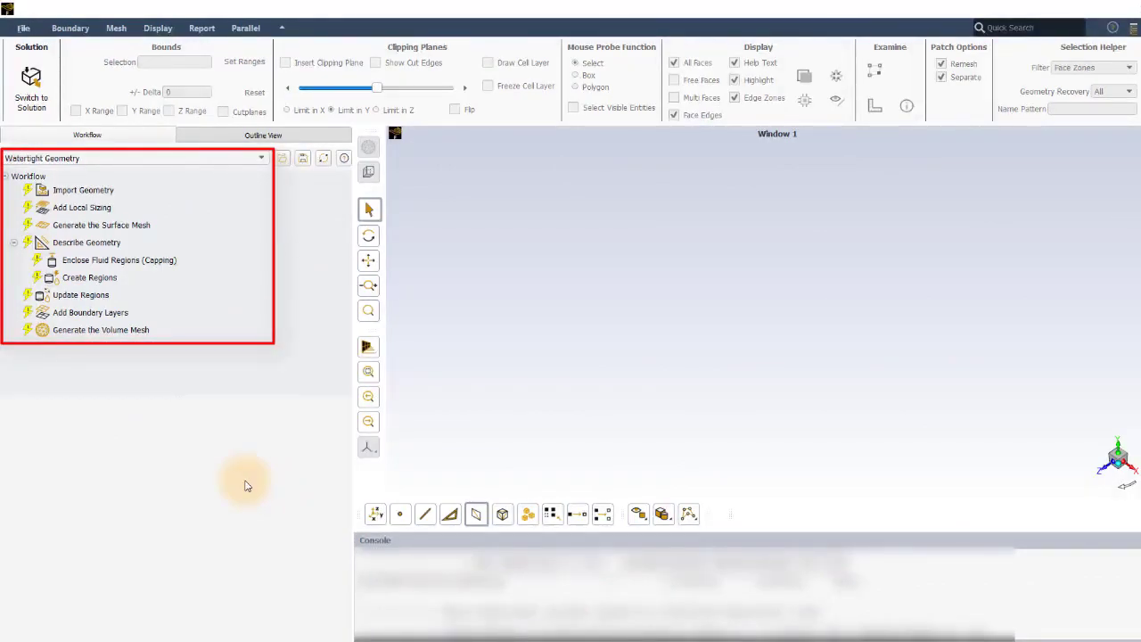
# In Fluent Meshing, import the four-bladed fan sector CAD file in mm into the Watertight Geometry workflow.
pyautogui.click(96, 189)
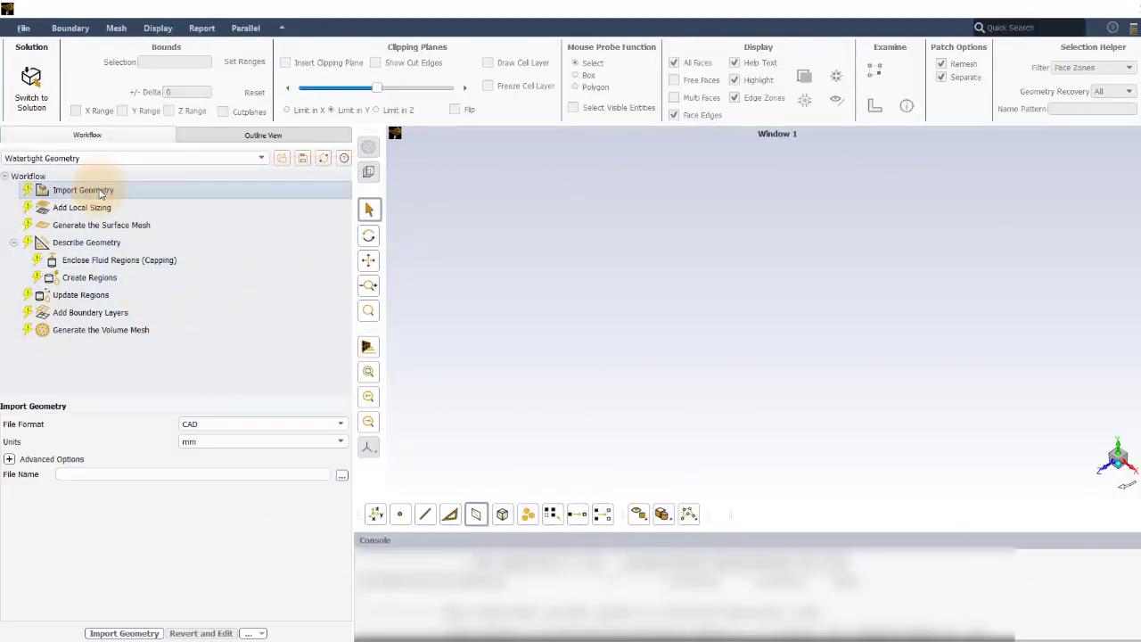
pyautogui.click(342, 474)
pyautogui.doubleClick(522, 246)
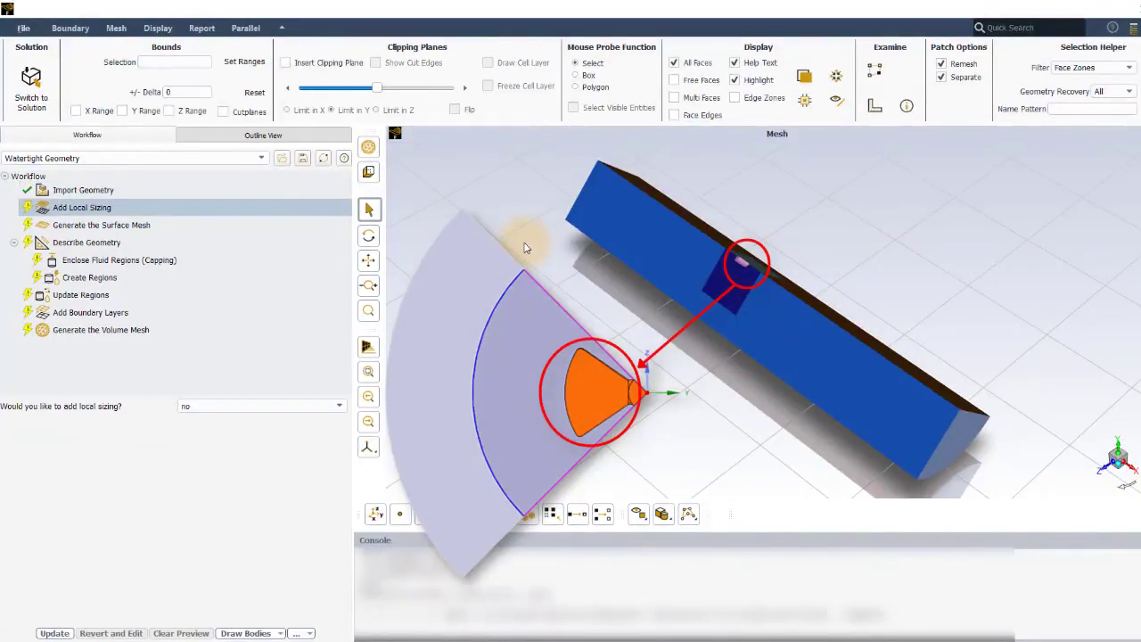
# Add a Face Size local sizing with a 1 mm target mesh size on the fan label.
pyautogui.click(338, 406)
pyautogui.click(330, 418)
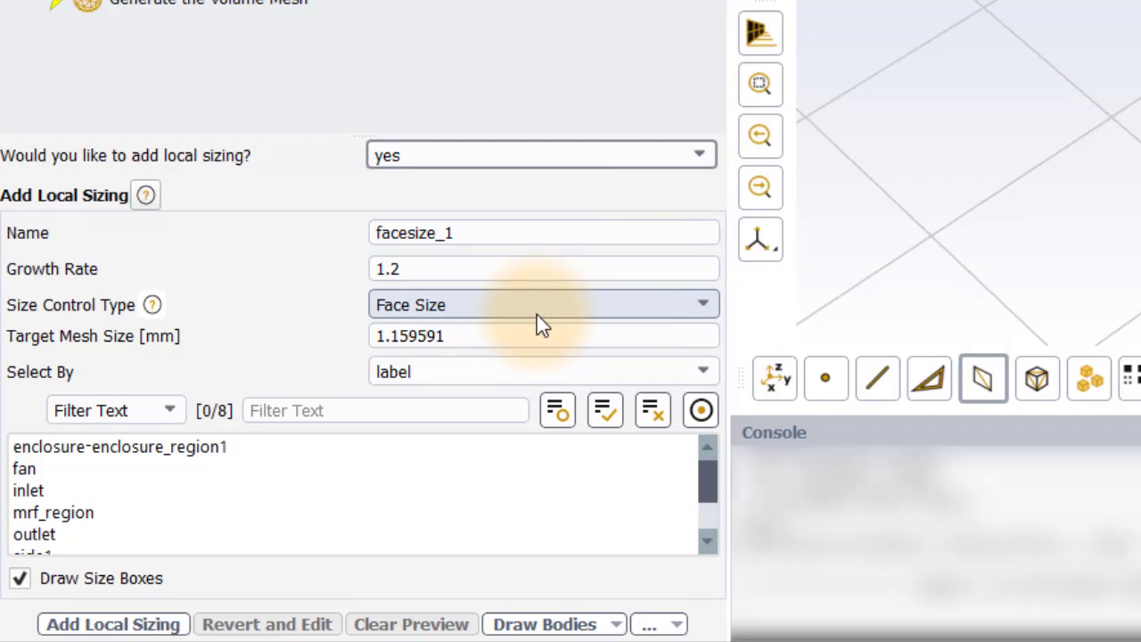
pyautogui.click(467, 338)
pyautogui.doubleClick(409, 336)
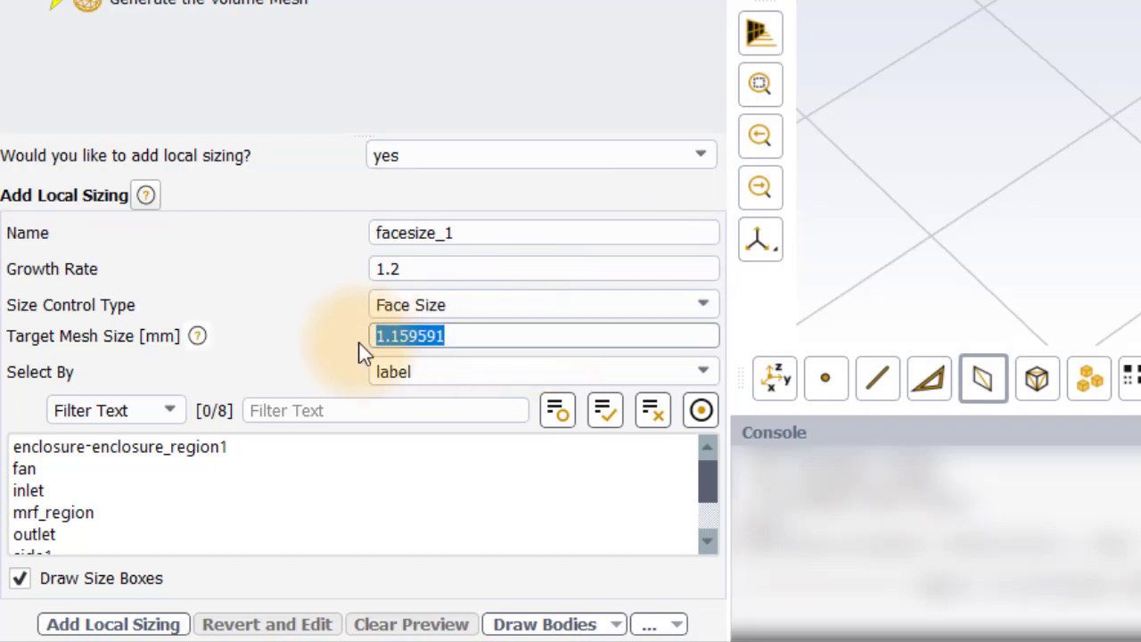
pyautogui.write('1')
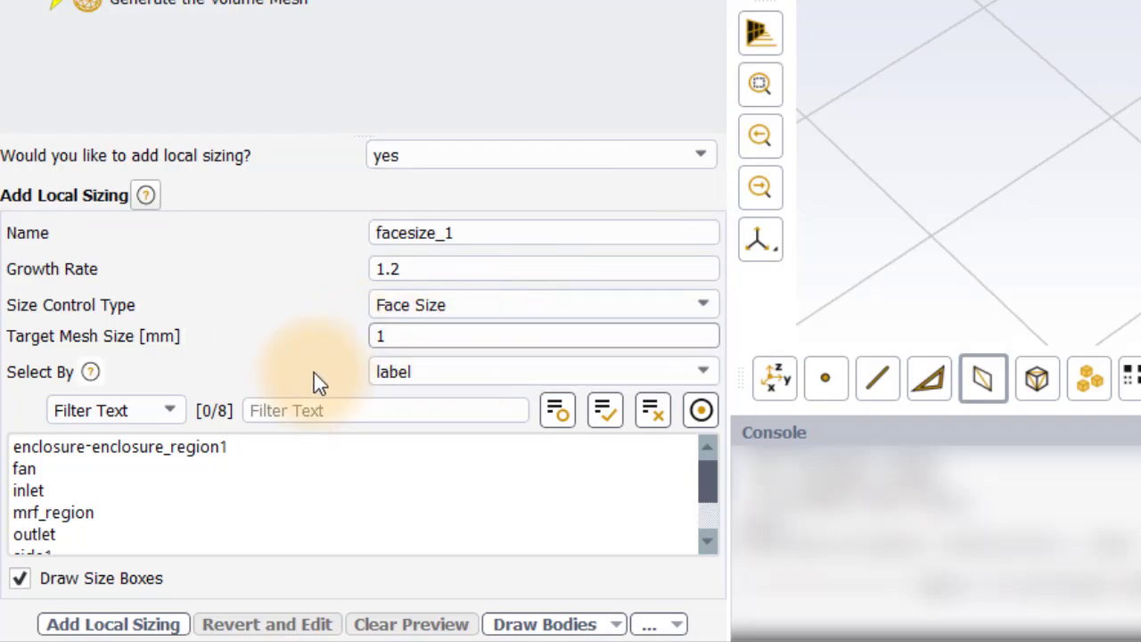
pyautogui.click(36, 468)
pyautogui.click(150, 623)
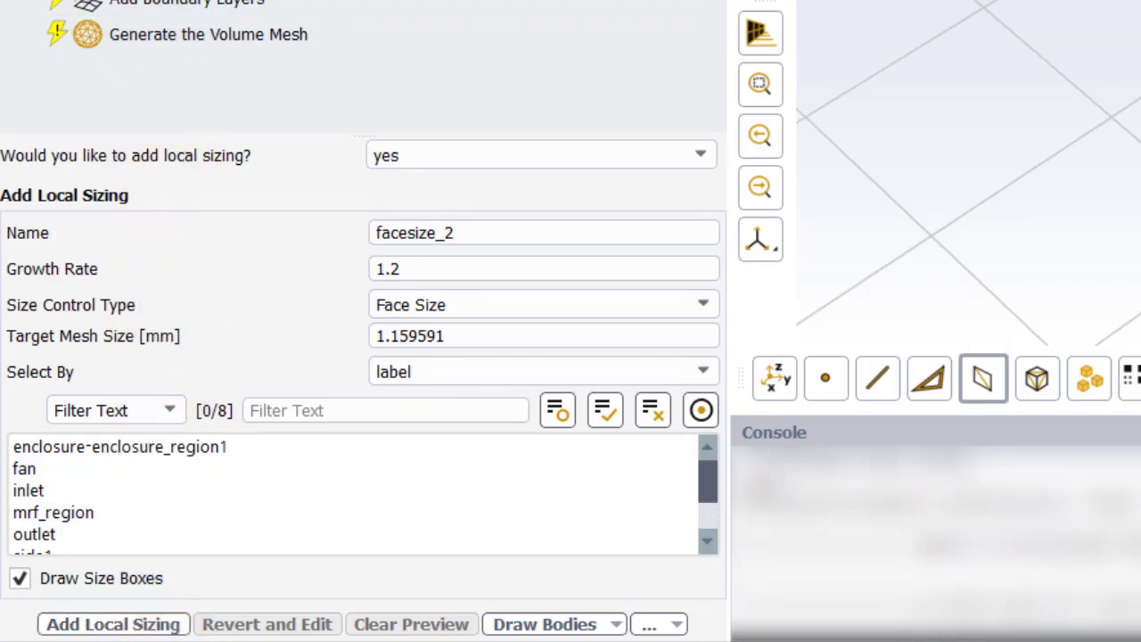
# Generate the surface mesh with a minimum size of 3 mm, a maximum size of 15 mm and 2 cells per gap.
pyautogui.click(165, 2)
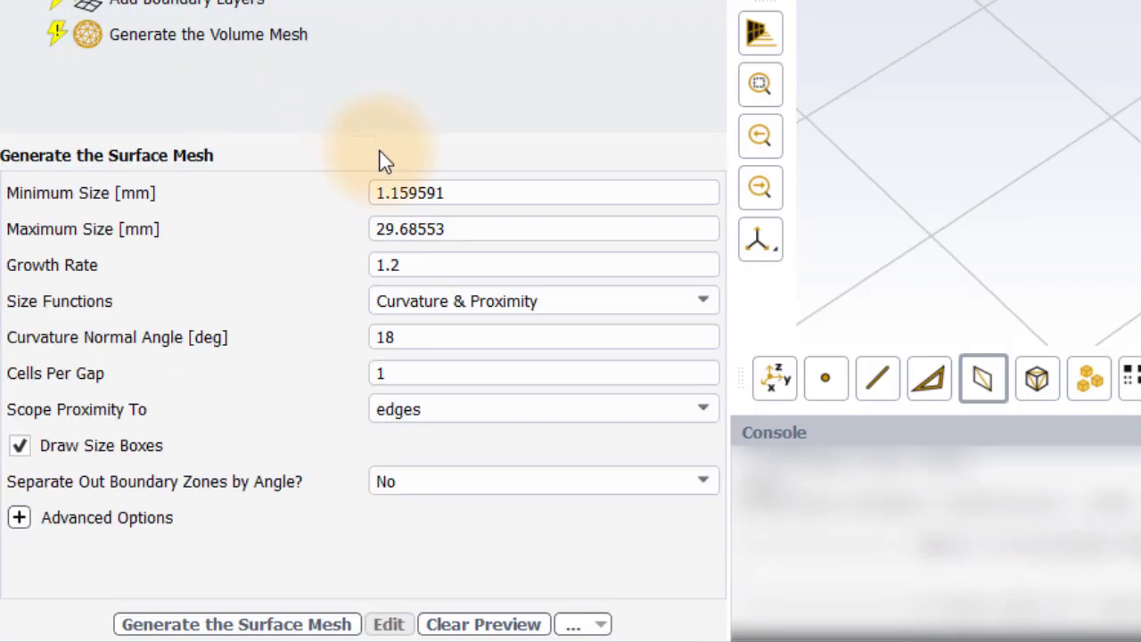
pyautogui.tripleClick(382, 190)
pyautogui.write('3')
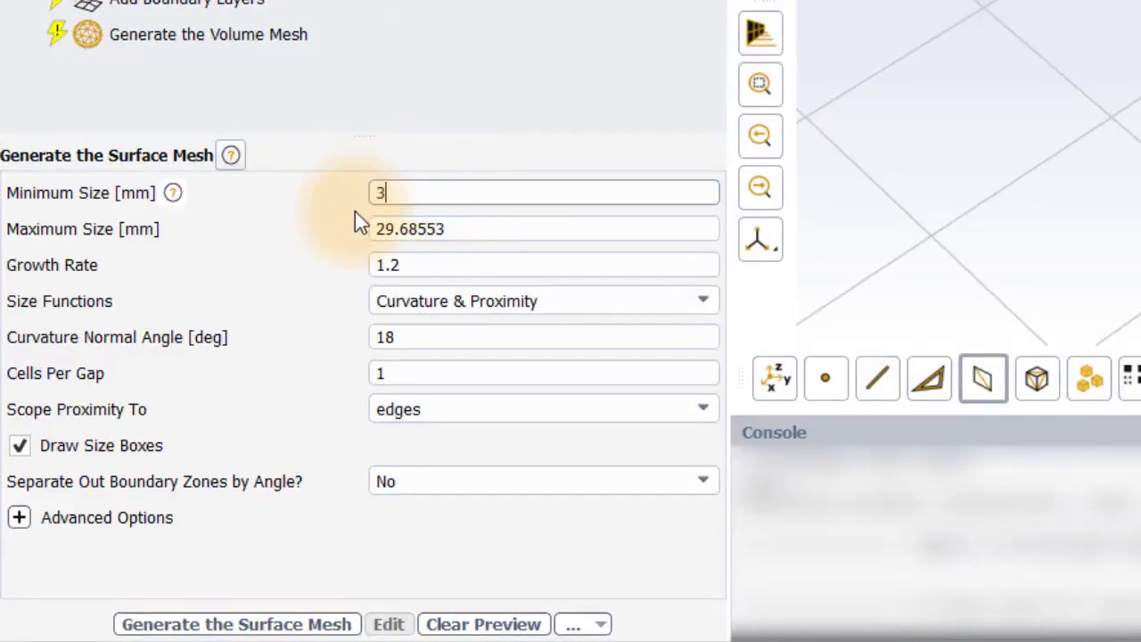
pyautogui.press('Tab')
pyautogui.write('15')
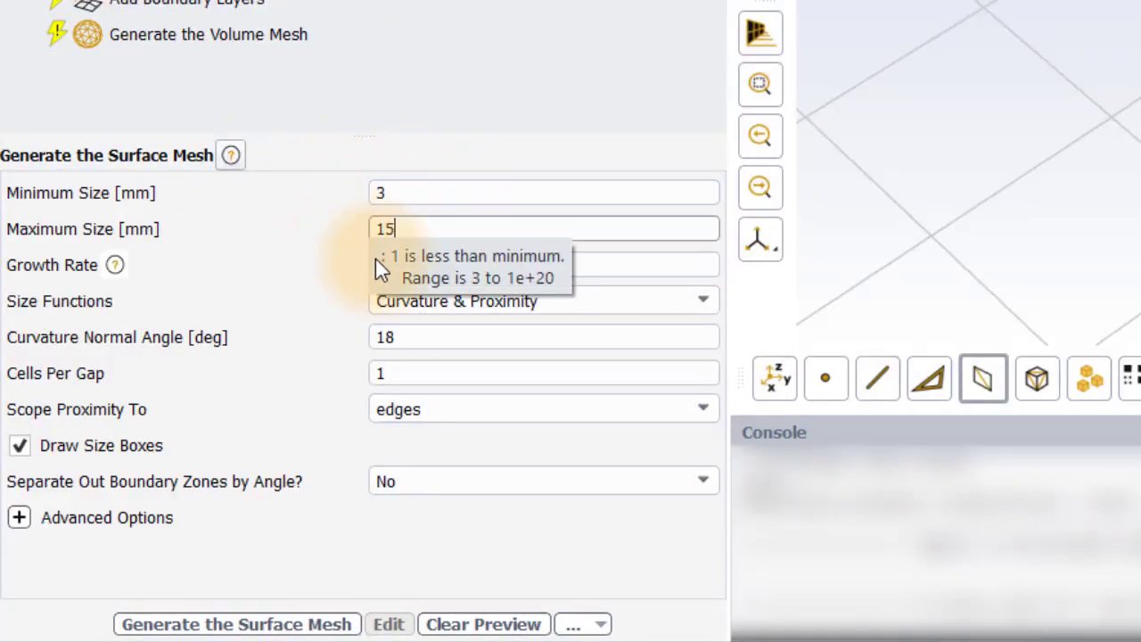
pyautogui.tripleClick(392, 373)
pyautogui.write('2')
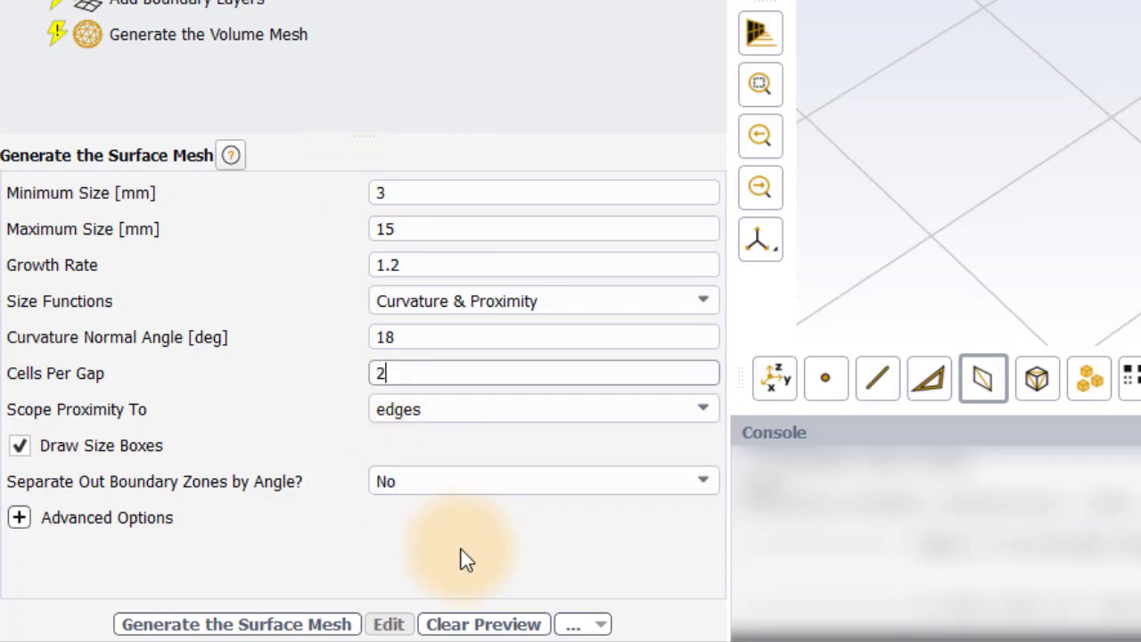
pyautogui.click(318, 624)
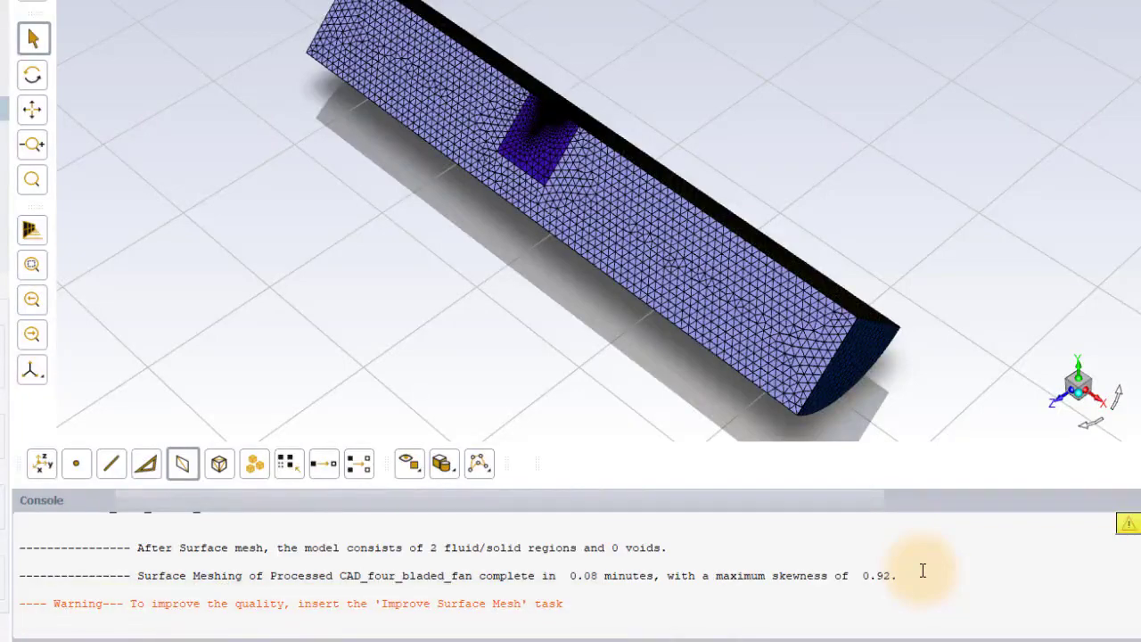
pyautogui.scroll(3, 923, 571)
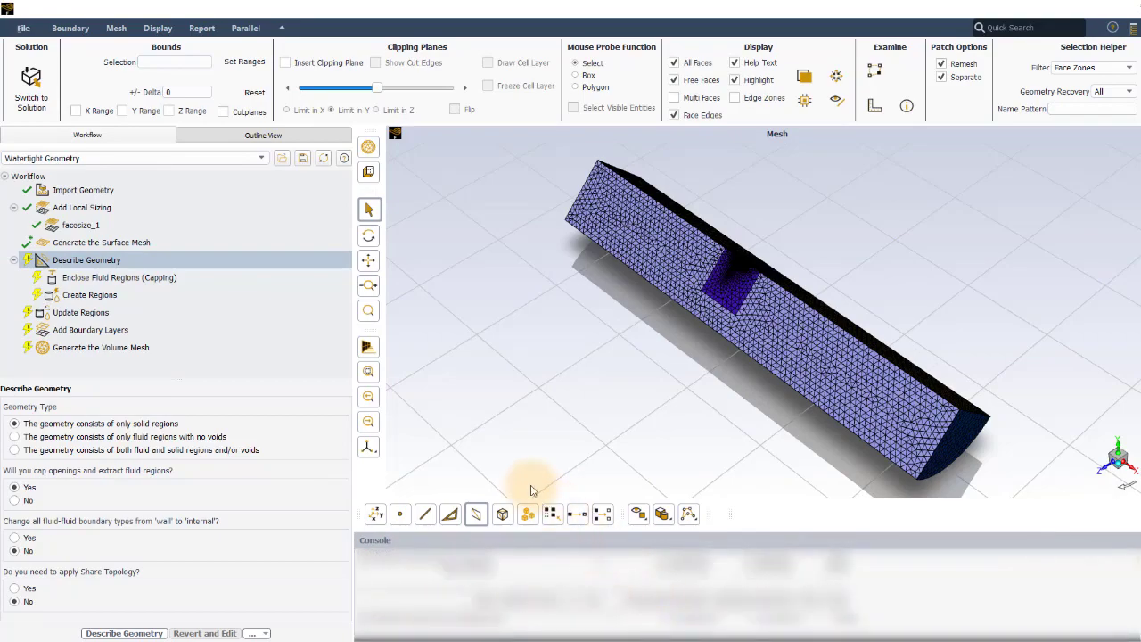
# Insert a Set Up Periodic Boundaries task directly after the surface mesh task.
pyautogui.click(92, 241)
pyautogui.rightClick(96, 246)
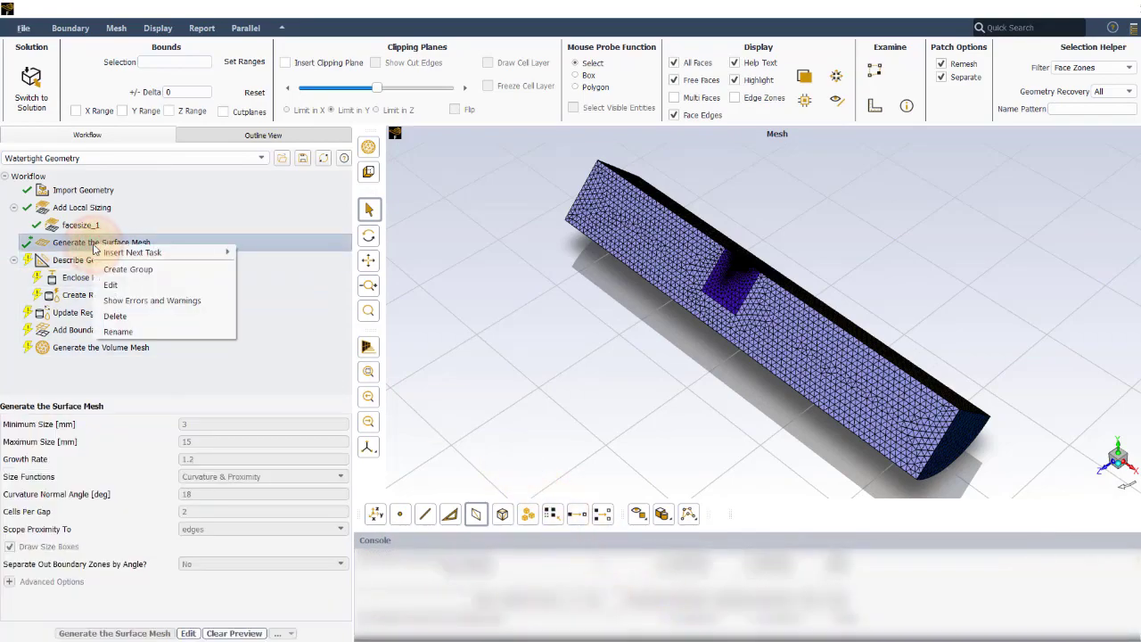
pyautogui.moveTo(133, 252)
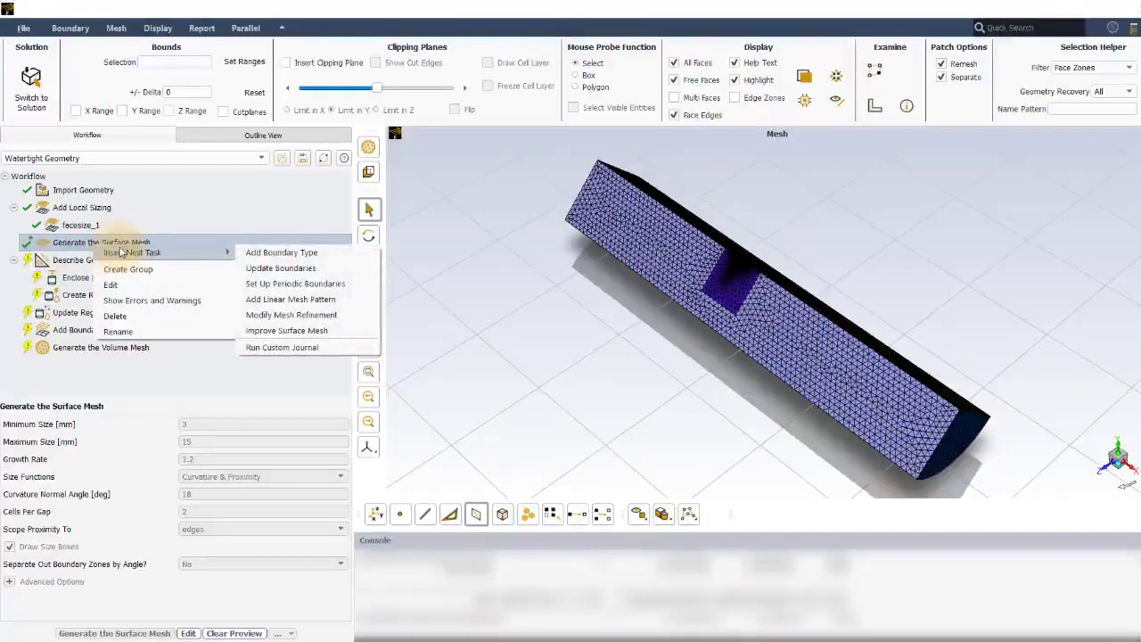
pyautogui.click(298, 284)
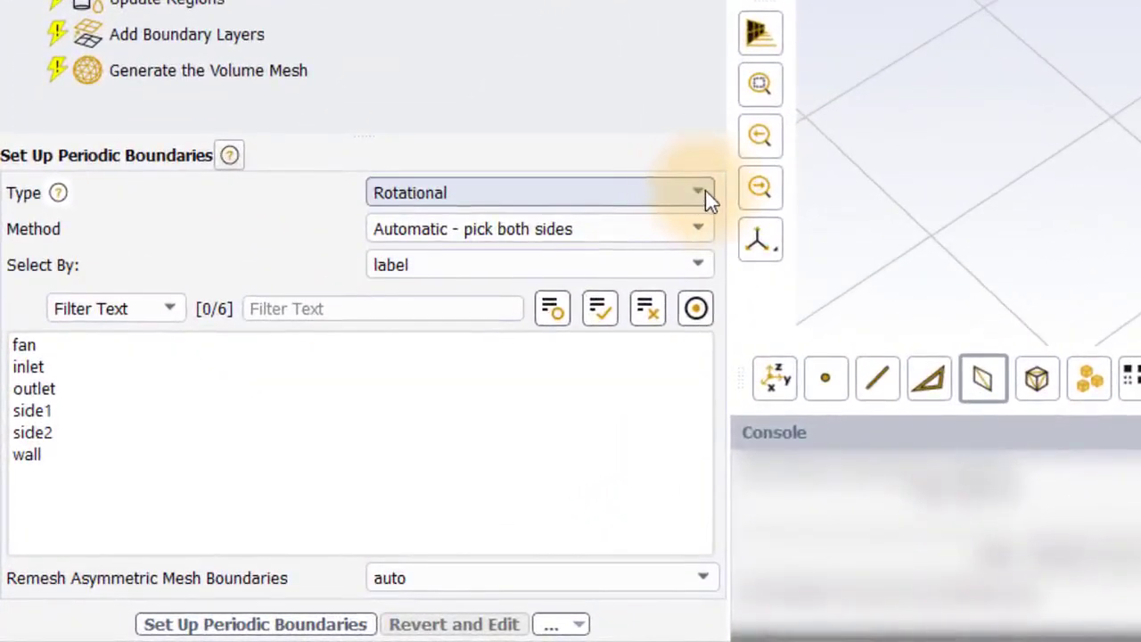
# Set up rotational periodic boundaries on side1 and side2 with the automatic pick-both-sides method and auto remeshing of asymmetric boundaries.
pyautogui.click(536, 298)
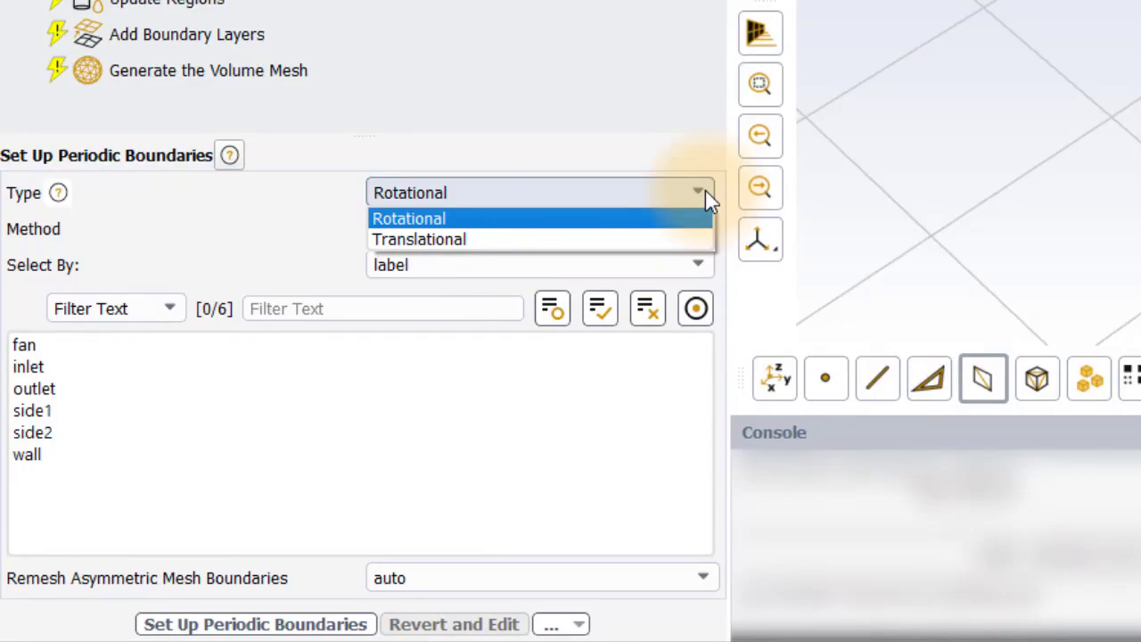
pyautogui.click(705, 192)
pyautogui.click(703, 229)
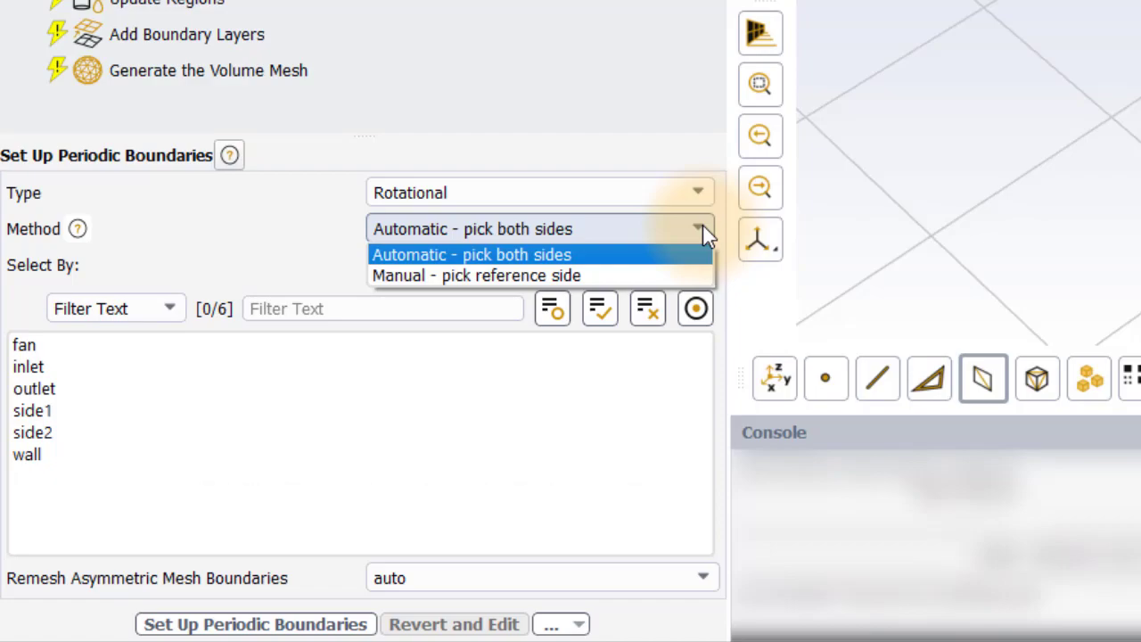
pyautogui.click(702, 226)
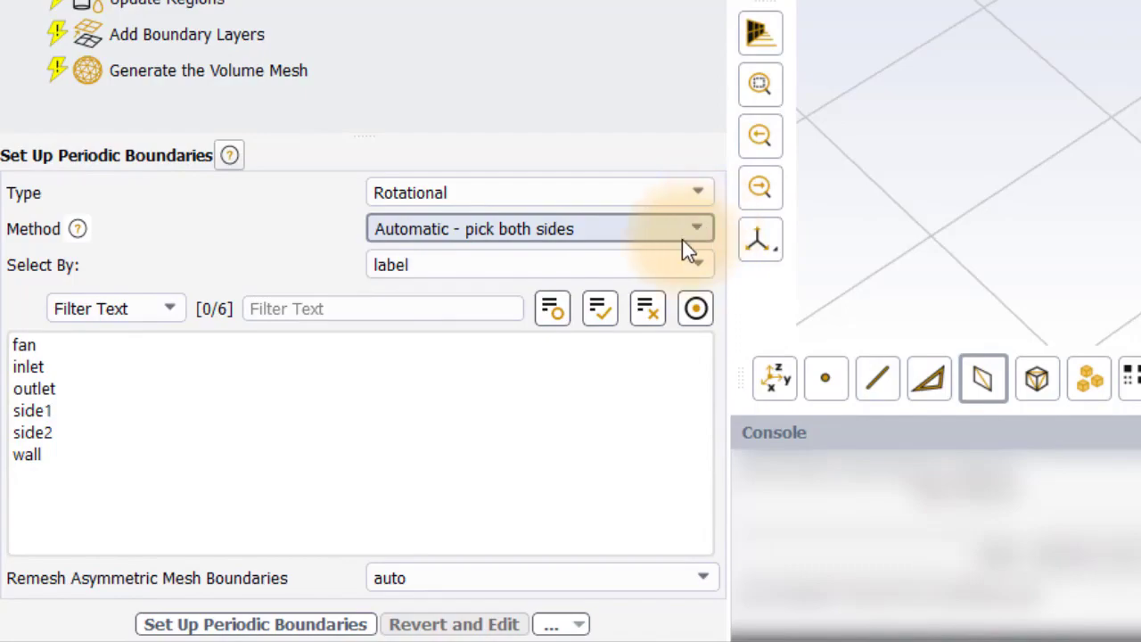
pyautogui.click(44, 410)
pyautogui.click(45, 432)
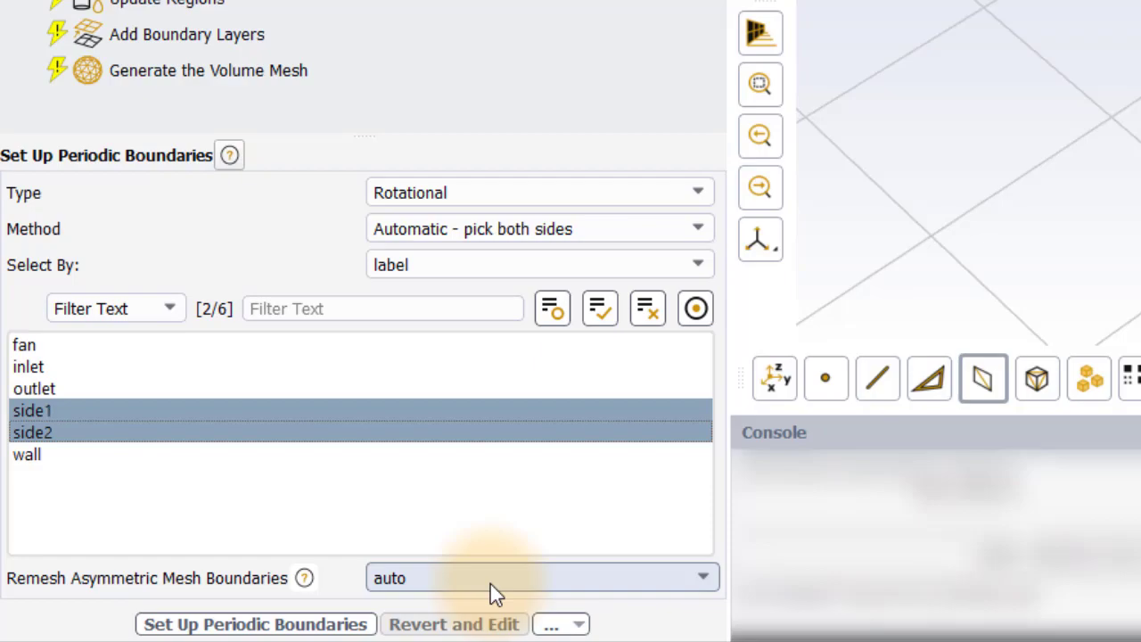
pyautogui.moveTo(491, 586)
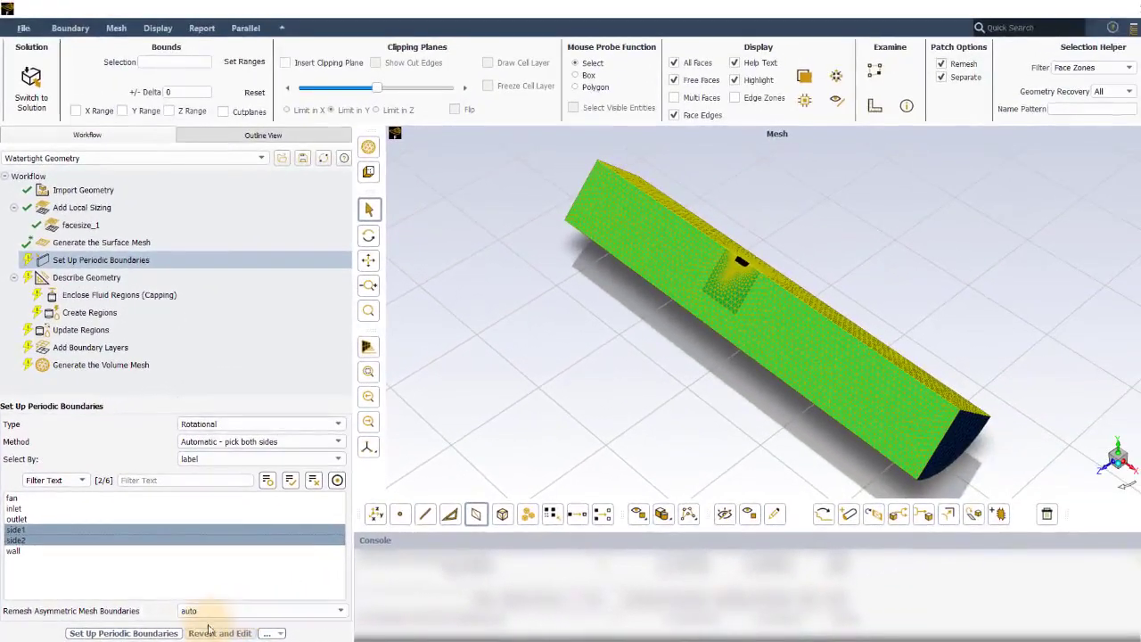
pyautogui.click(169, 633)
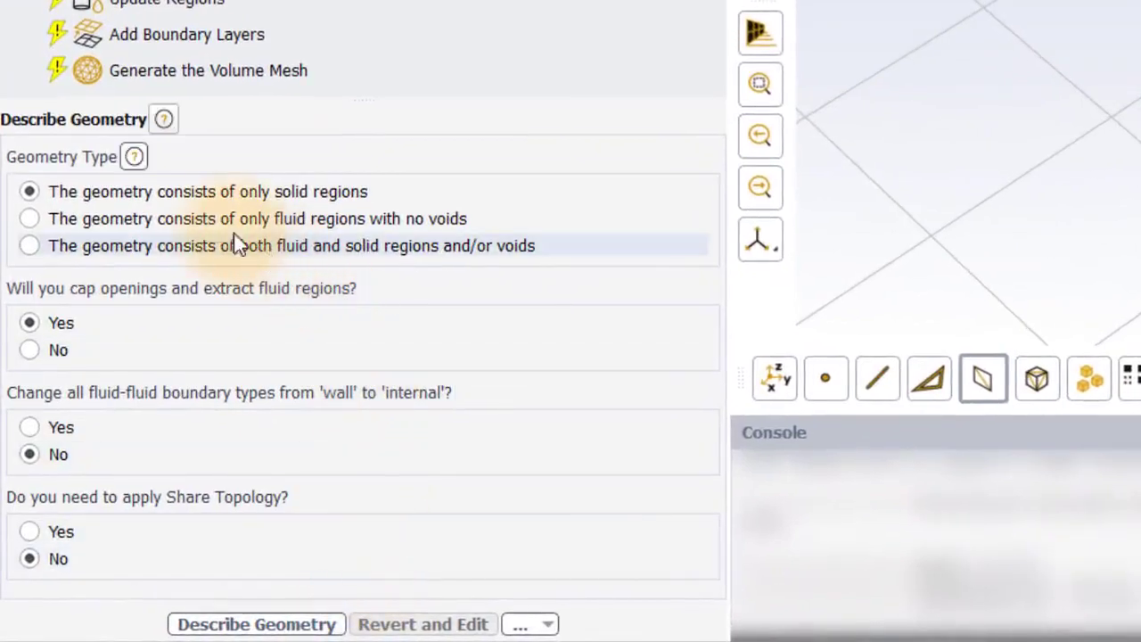
# Describe the geometry as only fluid regions with no voids, changing fluid-fluid boundaries to internal and not applying Share Topology.
pyautogui.click(112, 222)
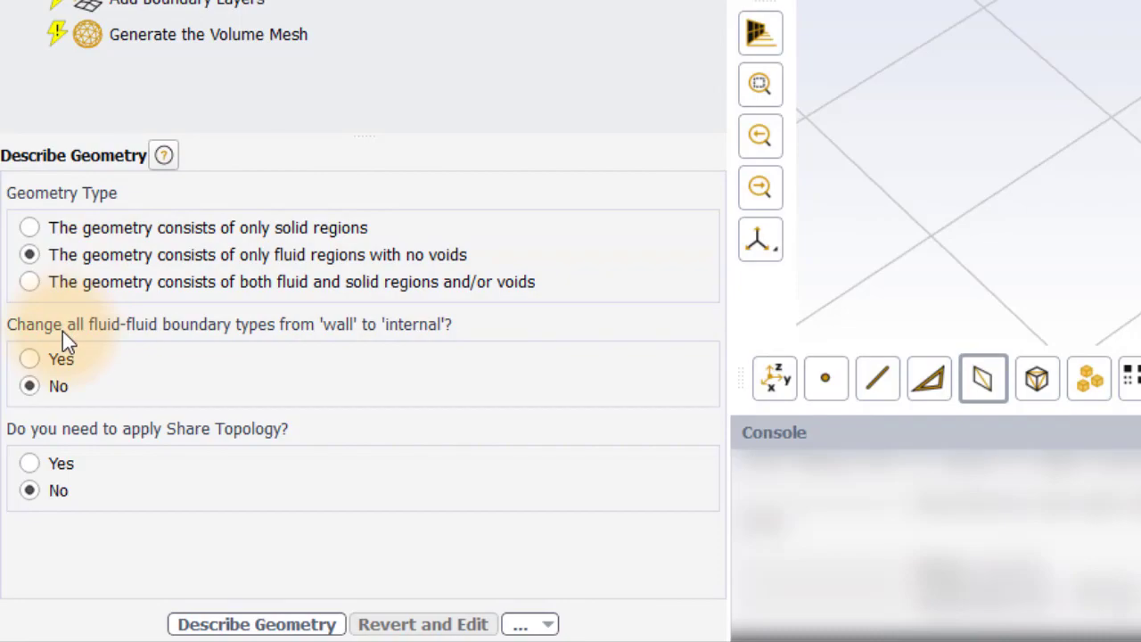
pyautogui.click(56, 361)
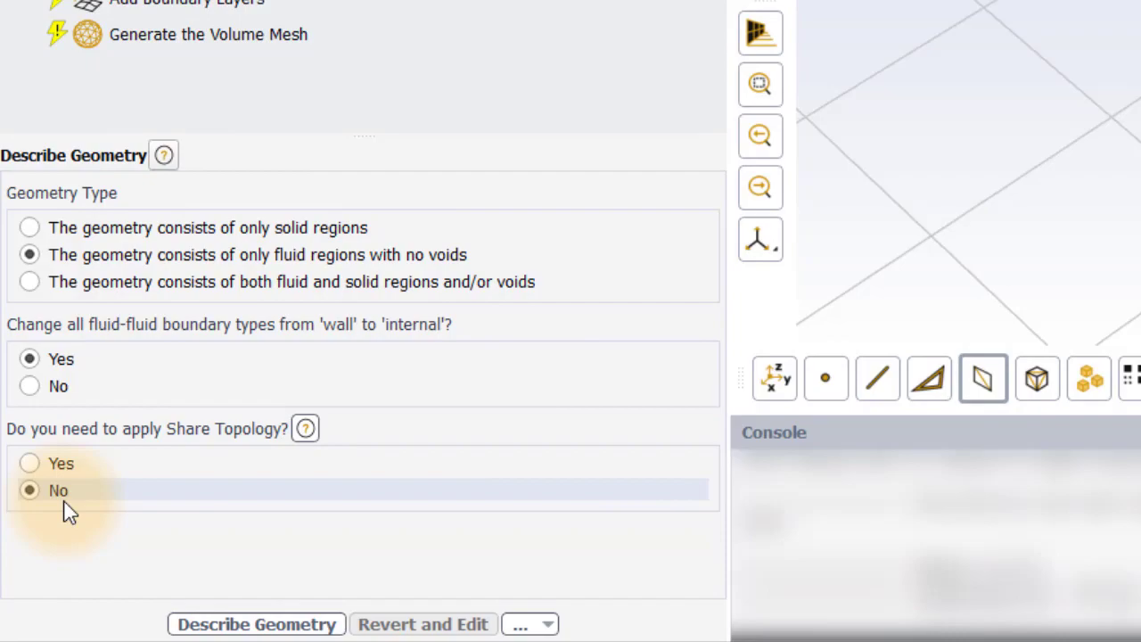
pyautogui.click(255, 624)
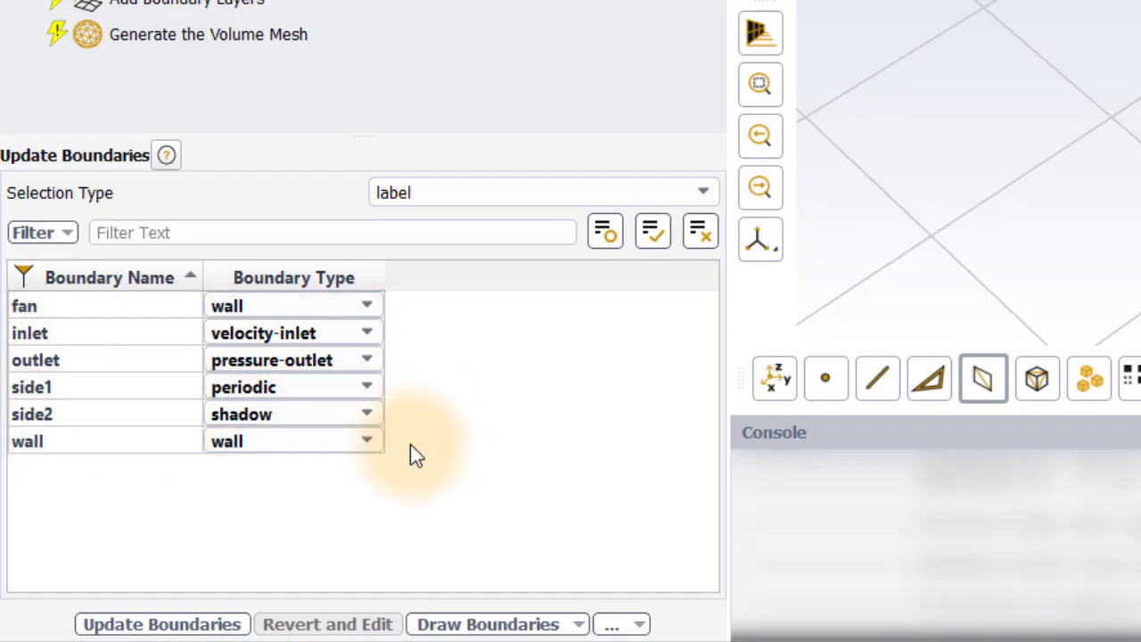
# Apply the listed boundary types and keep both the enclosure and mrf_region as fluid regions.
pyautogui.click(187, 625)
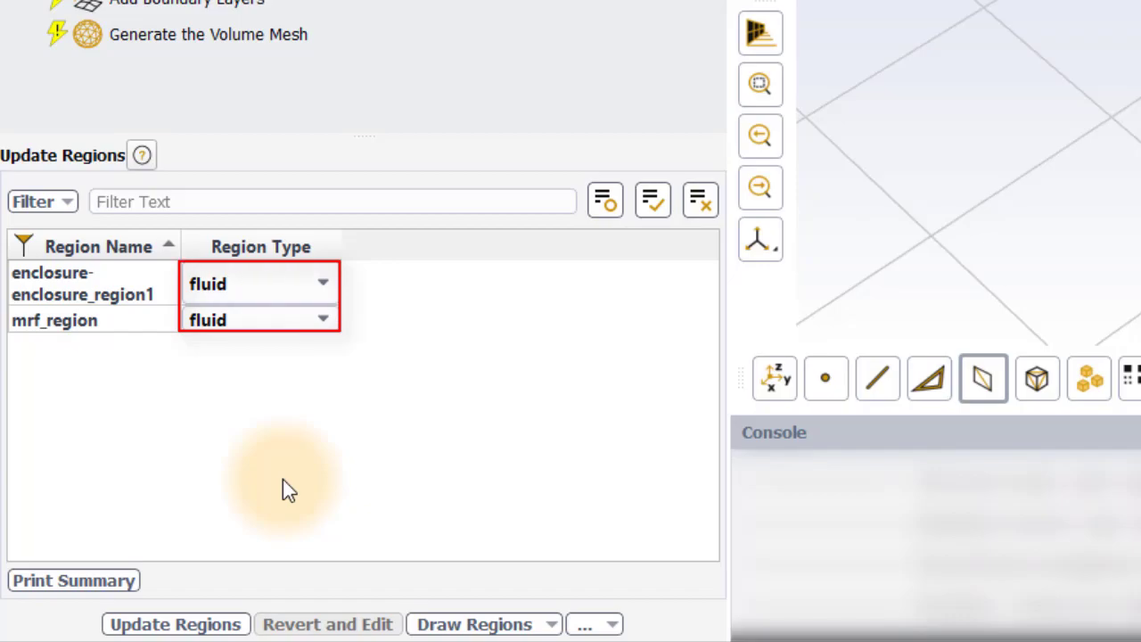
pyautogui.click(211, 627)
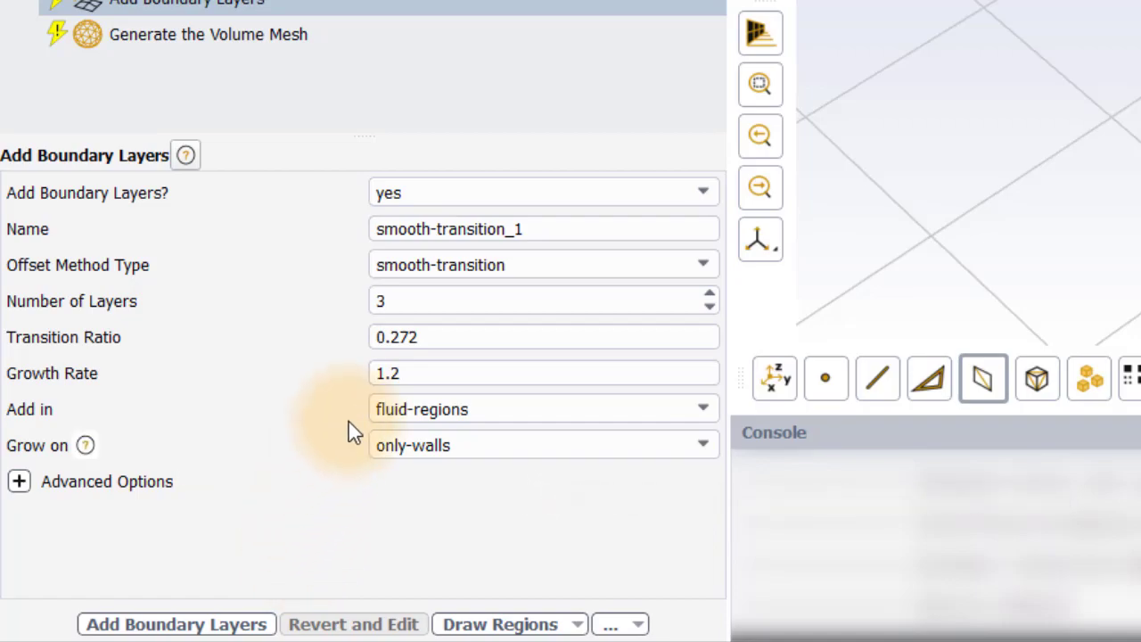
# Add 5 smooth-transition boundary layers in the fluid regions, growing on only-walls.
pyautogui.moveTo(403, 303); pyautogui.dragTo(369, 300)
pyautogui.write('5')
pyautogui.click(439, 528)
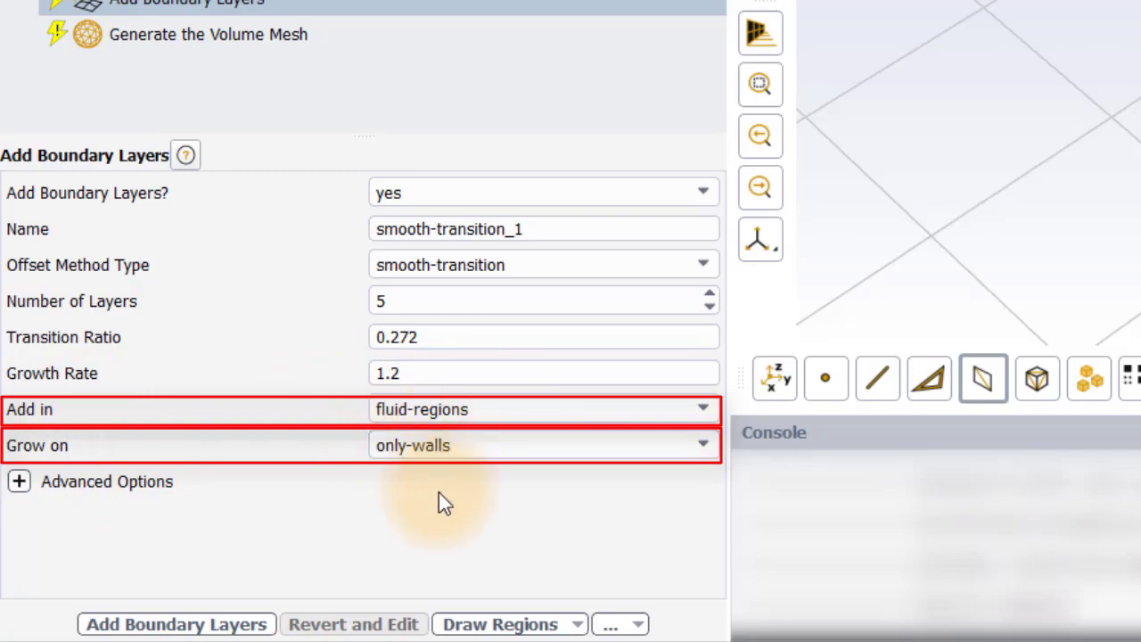
pyautogui.click(200, 628)
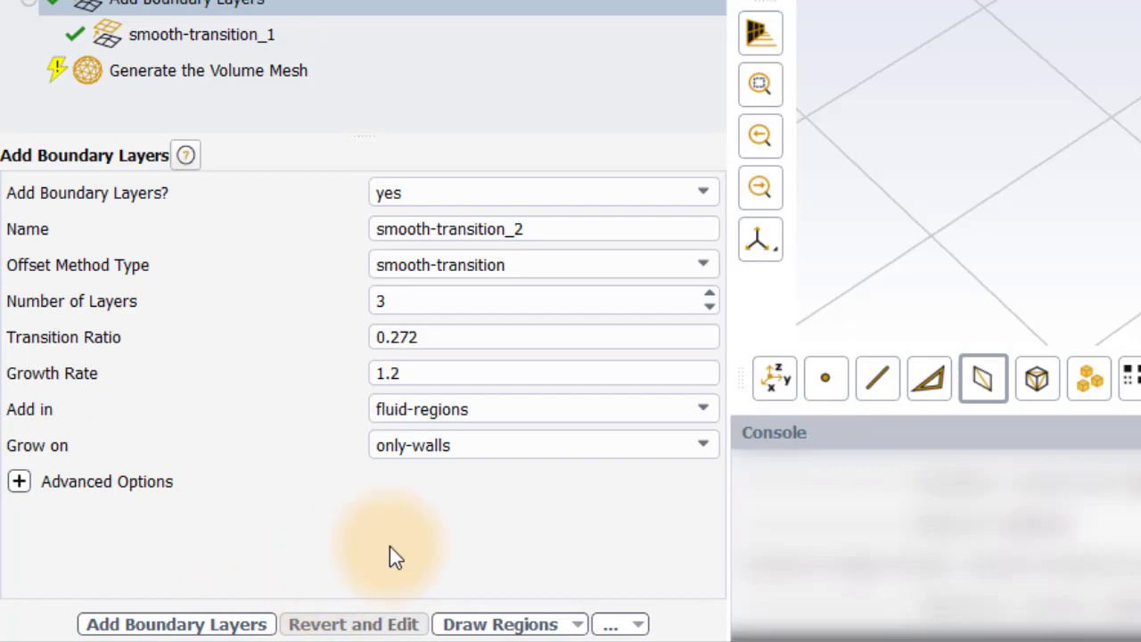
# Generate the volume mesh with polyhedra and global sizing, and inspect the cells around the MRF region up close.
pyautogui.click(187, 70)
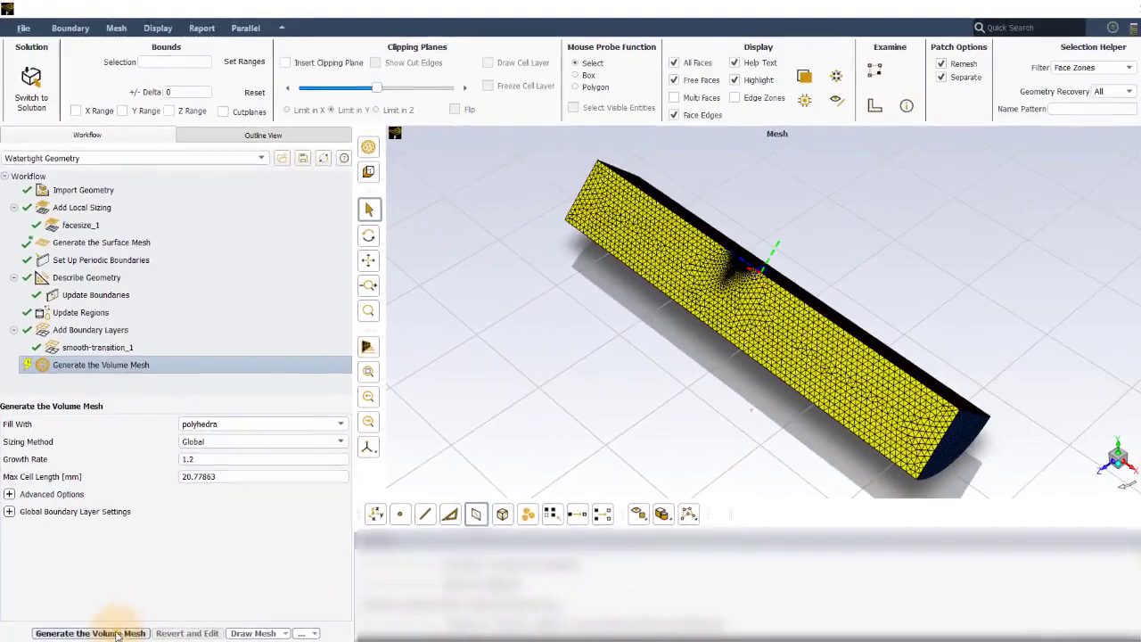
pyautogui.click(116, 633)
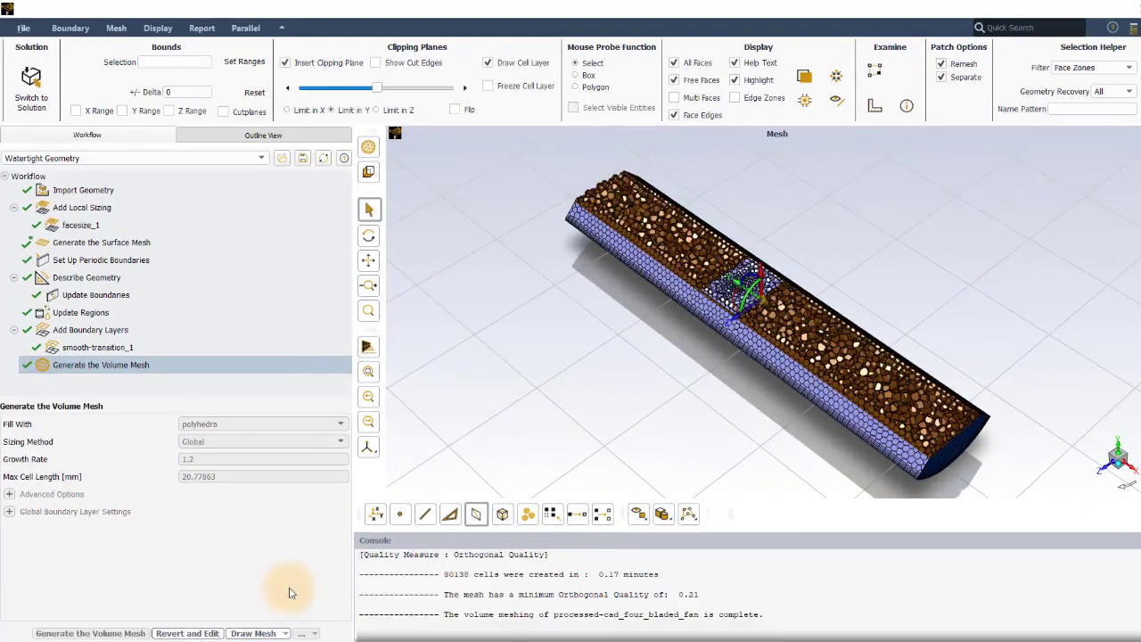
pyautogui.scroll(5, 843, 315)
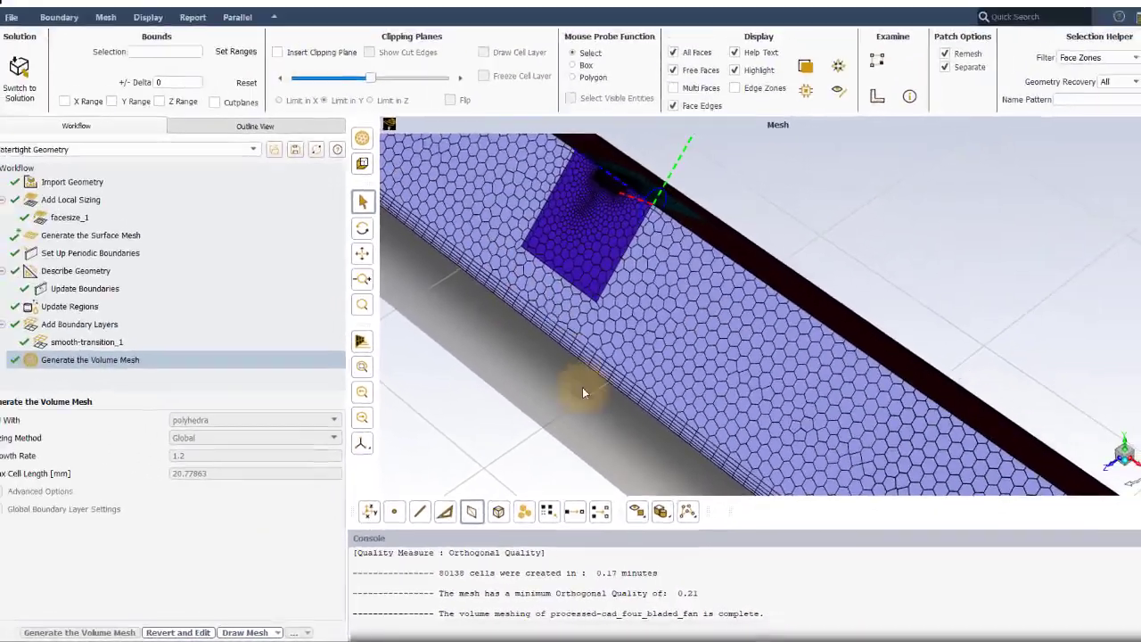
pyautogui.scroll(6, 621, 173)
pyautogui.moveTo(621, 171); pyautogui.dragTo(618, 224, button='middle')
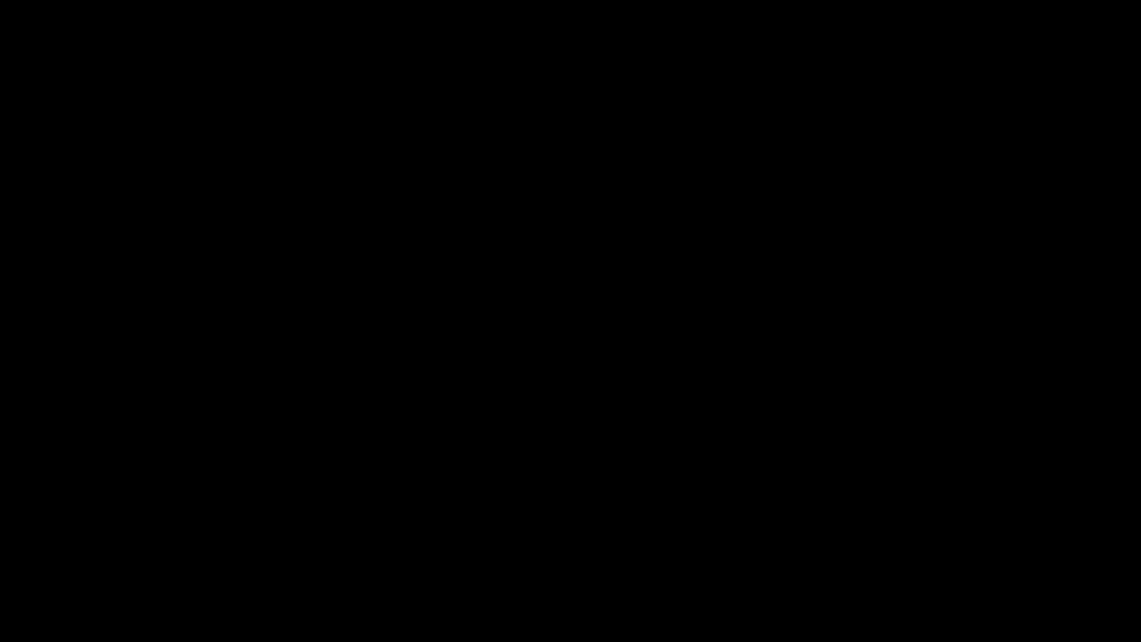